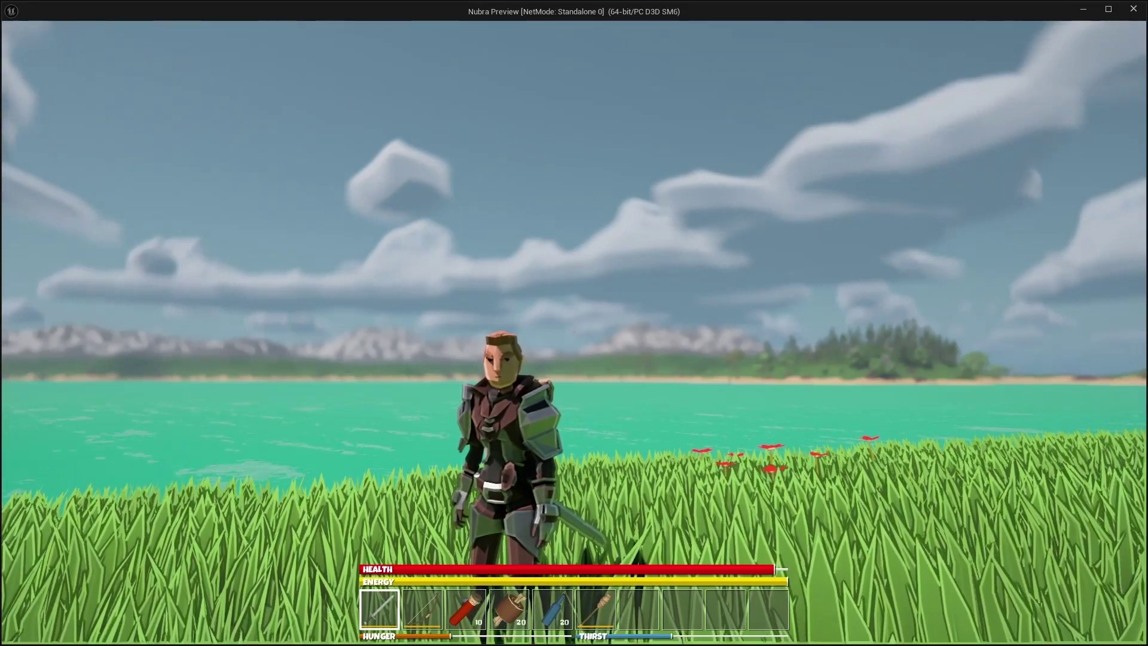
# Step: Run the character away from the lake and across the flowered meadow toward the wooded hillside
pyautogui.press('w')
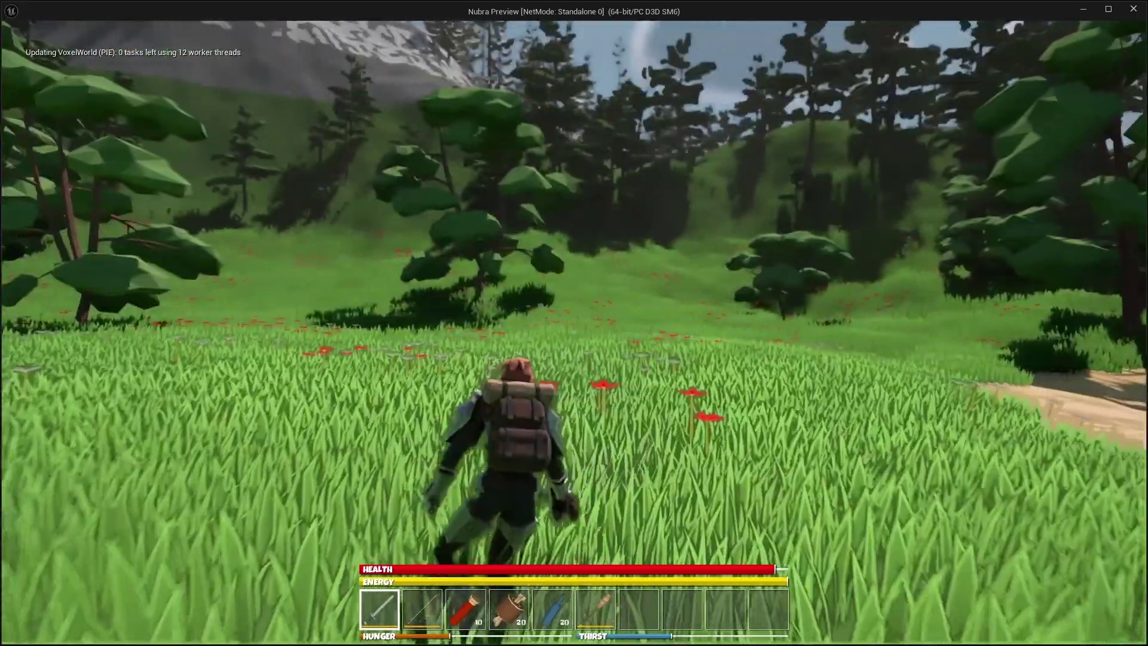
pyautogui.press('w')
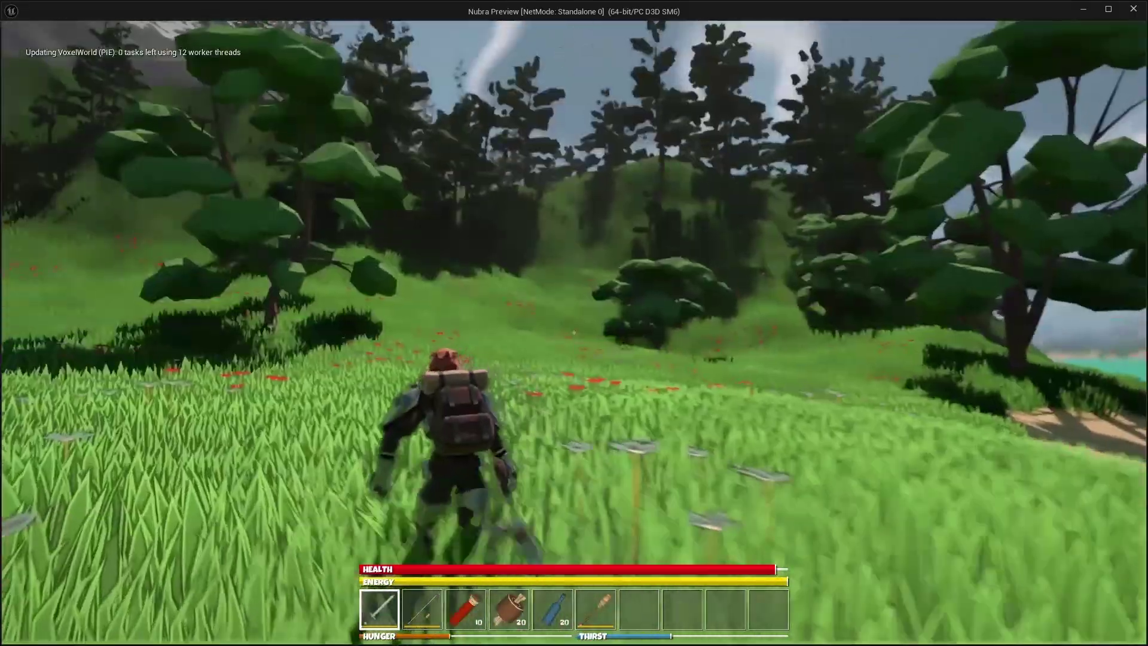
pyautogui.press('w')
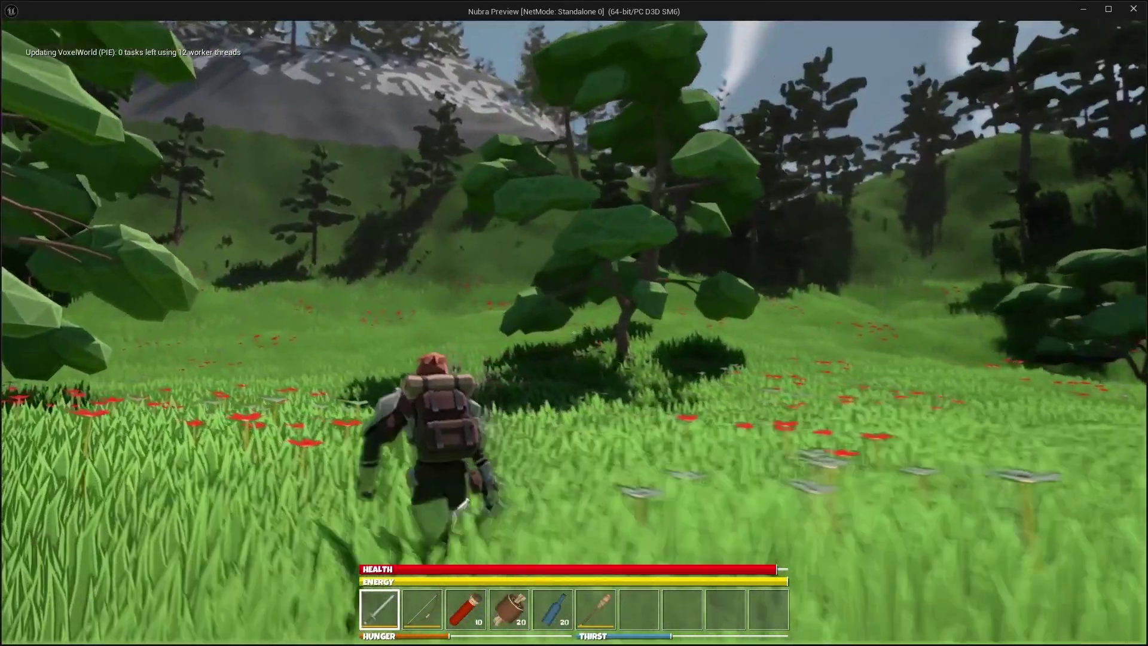
pyautogui.press('w')
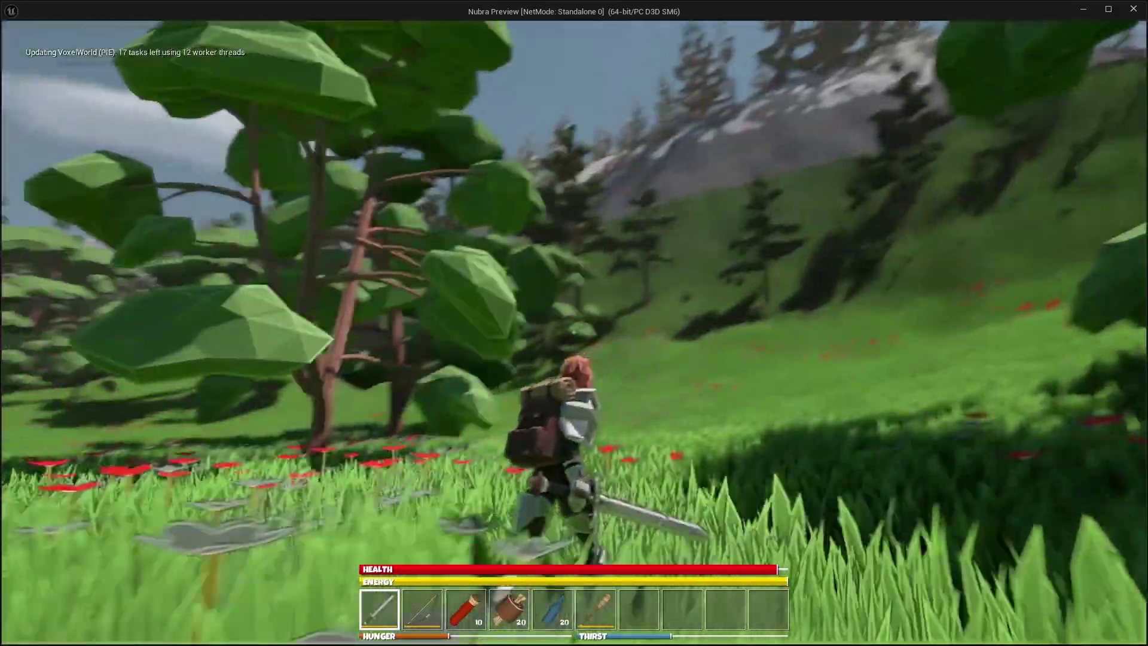
pyautogui.press('w')
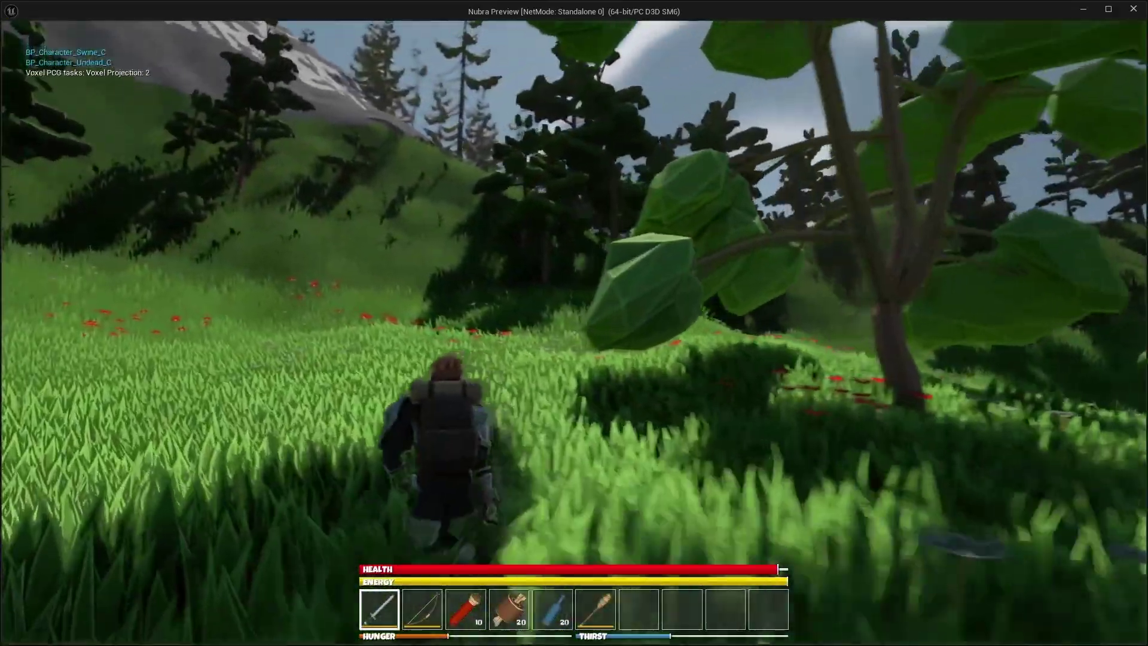
# Step: Climb the wooded hill past the rocky slope and reach the dirt path beside the purple vegetation
pyautogui.press('w')
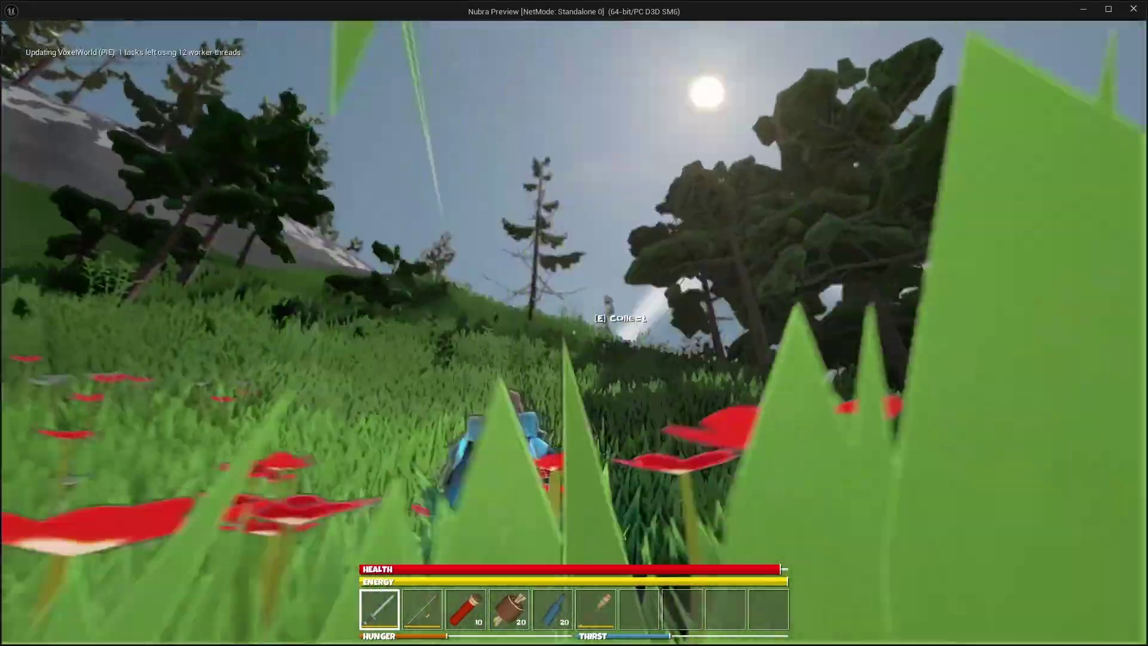
pyautogui.press('w')
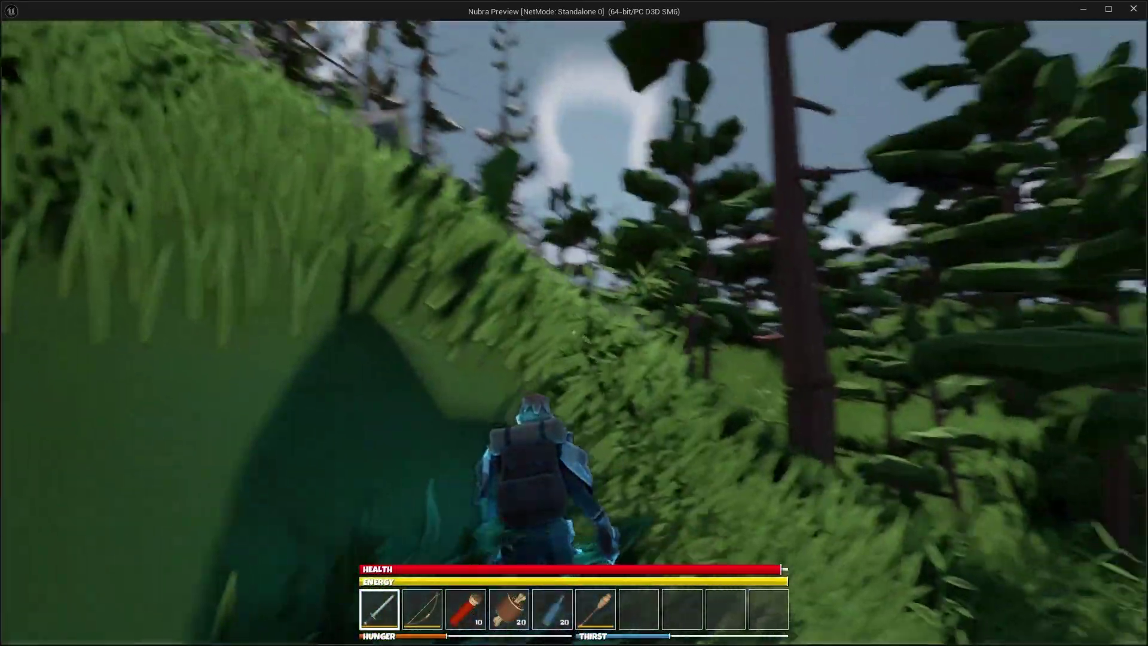
pyautogui.press('w')
pyautogui.press('w')
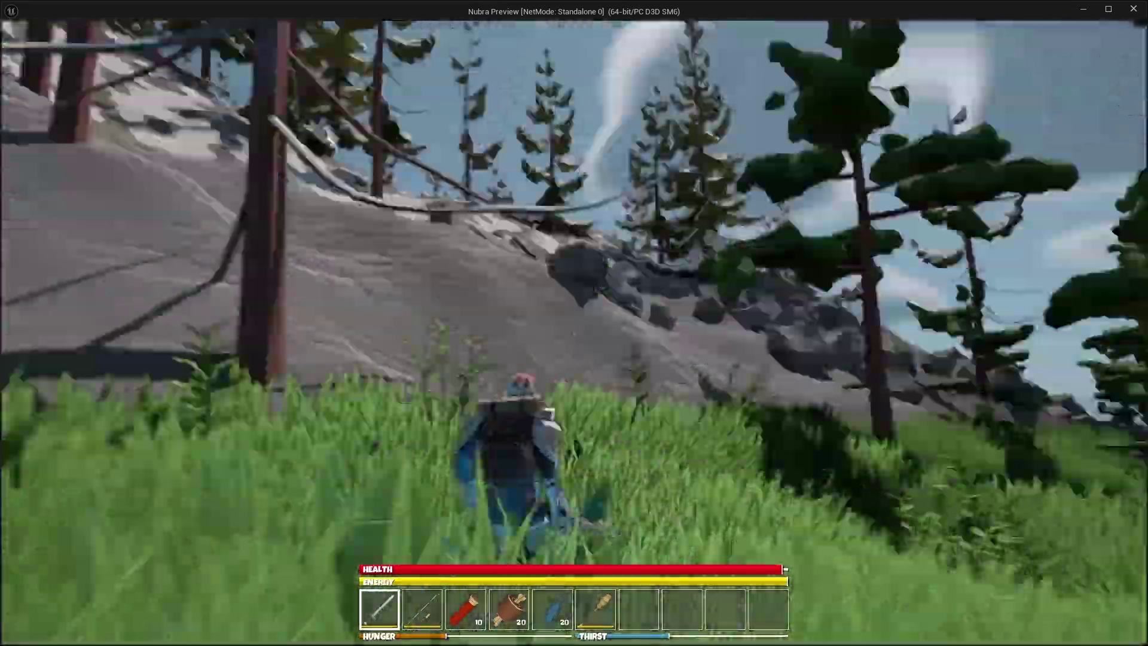
pyautogui.press('w')
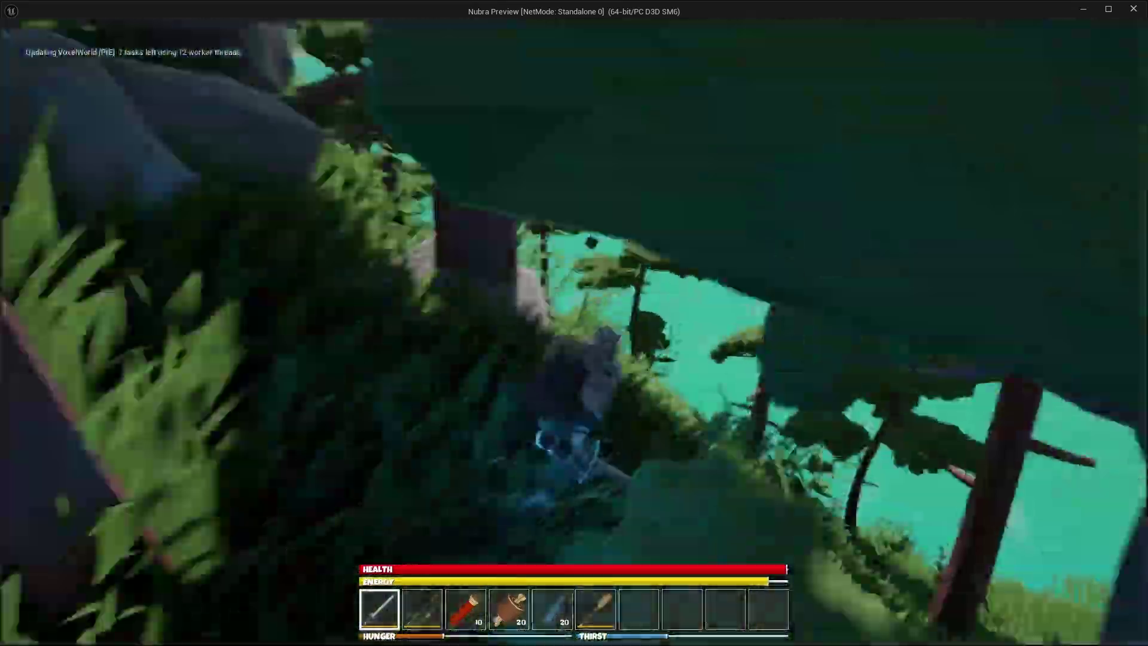
pyautogui.press('w')
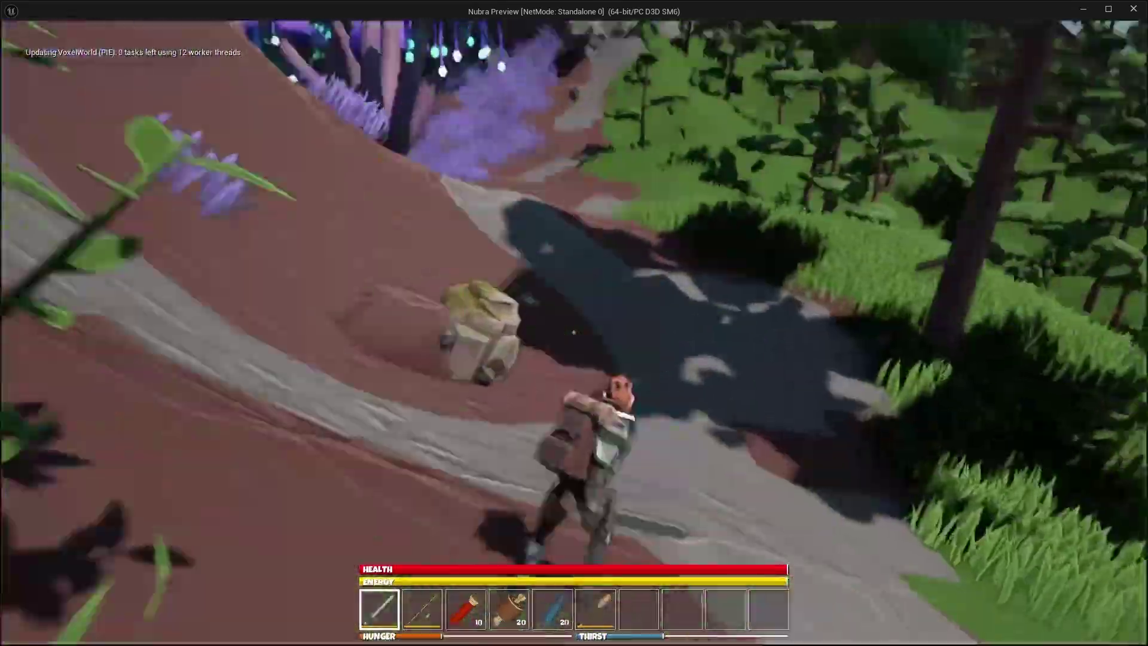
# Step: Descend through the purple grass toward the glowing cave, passing the large brown boulder
pyautogui.press('w')
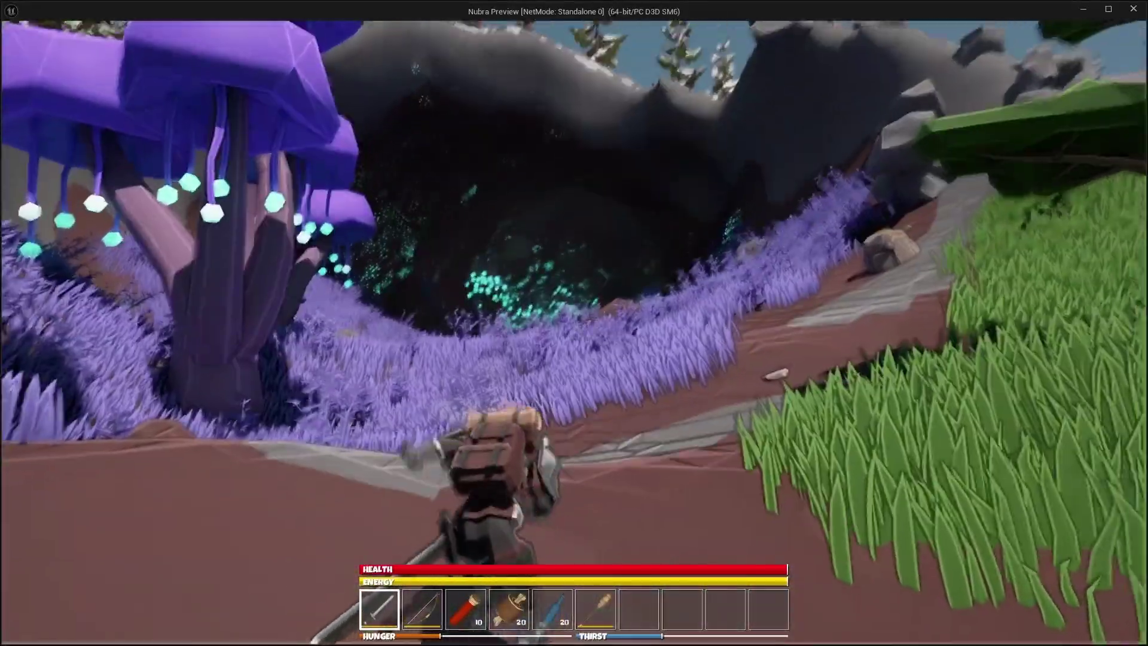
pyautogui.press('w')
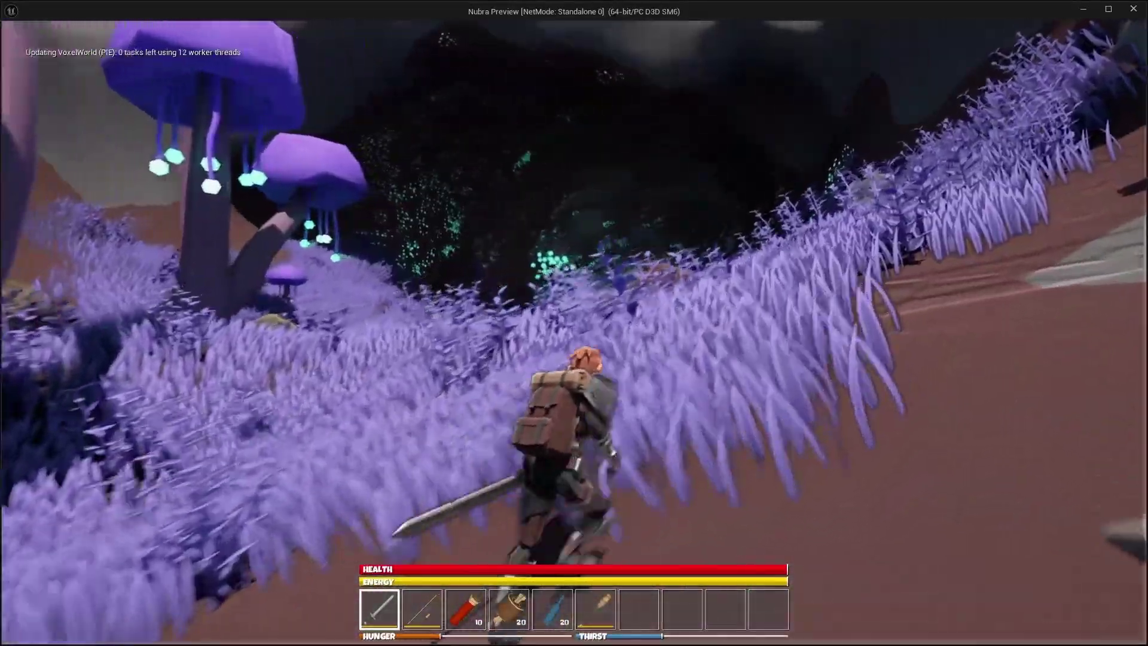
pyautogui.press('w')
pyautogui.press('w')
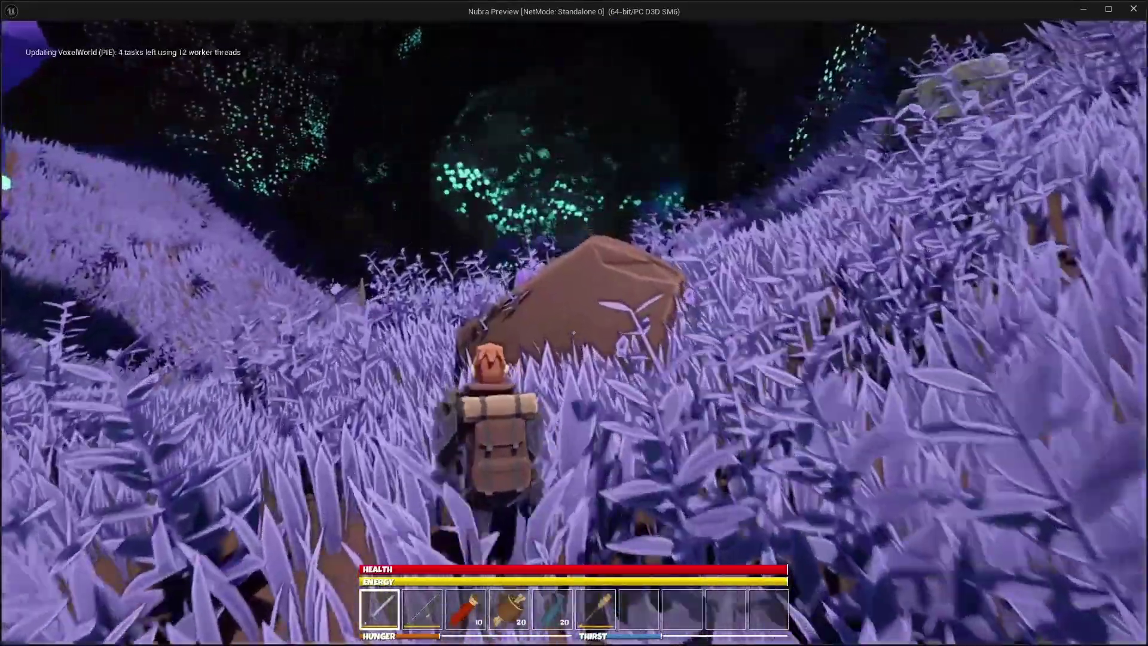
pyautogui.press('w')
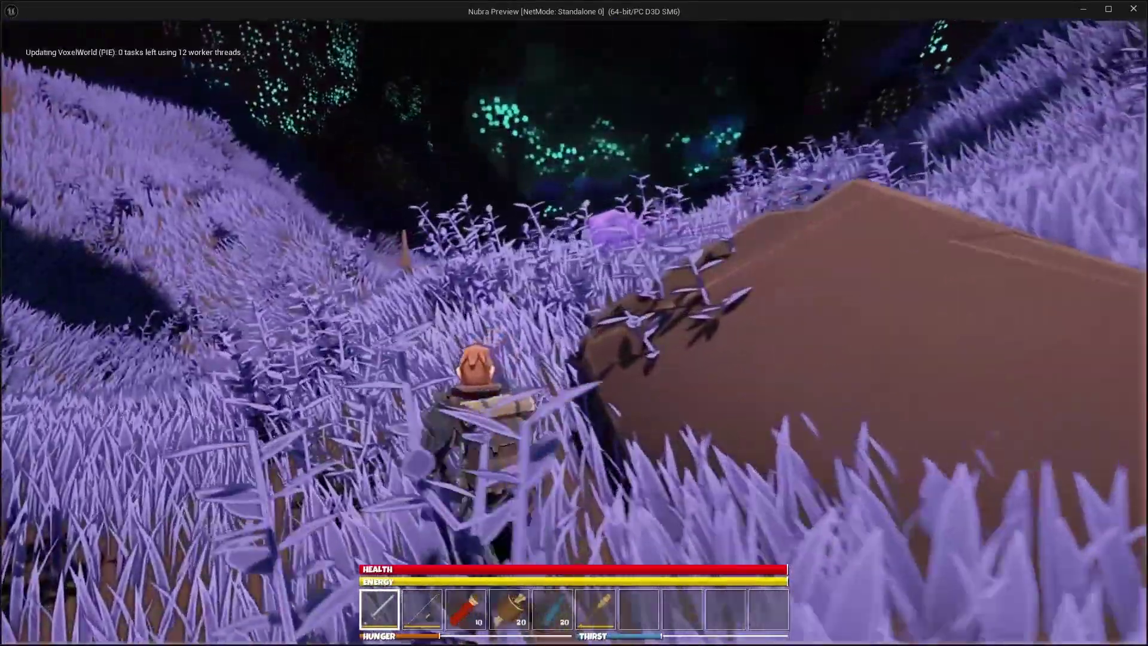
pyautogui.press('w')
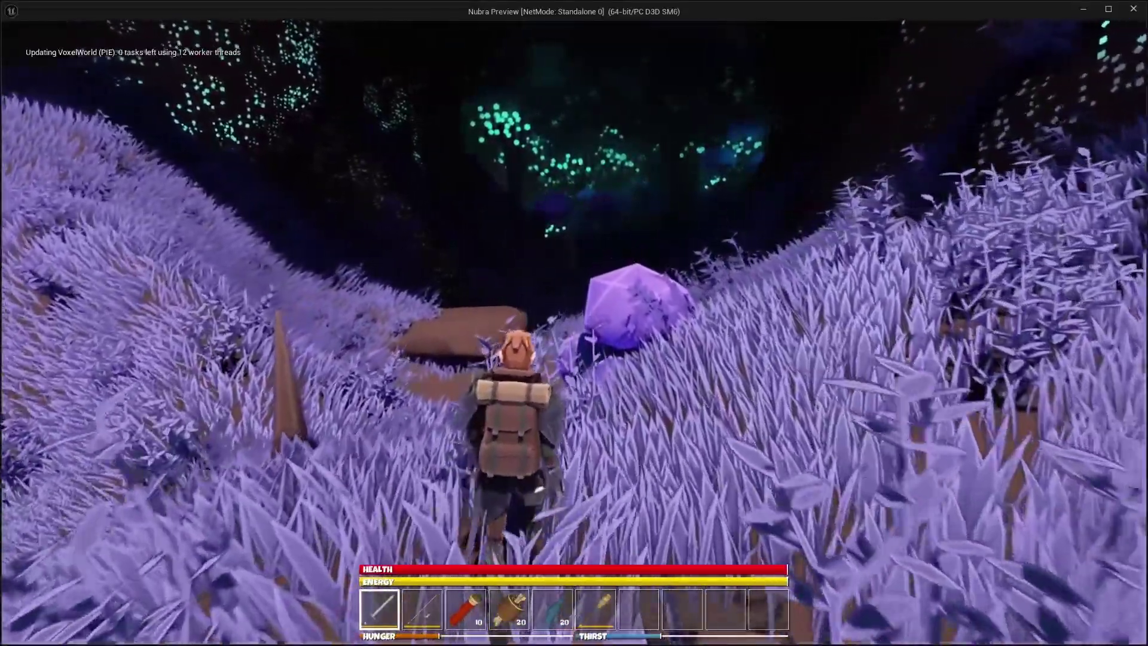
pyautogui.press('a')
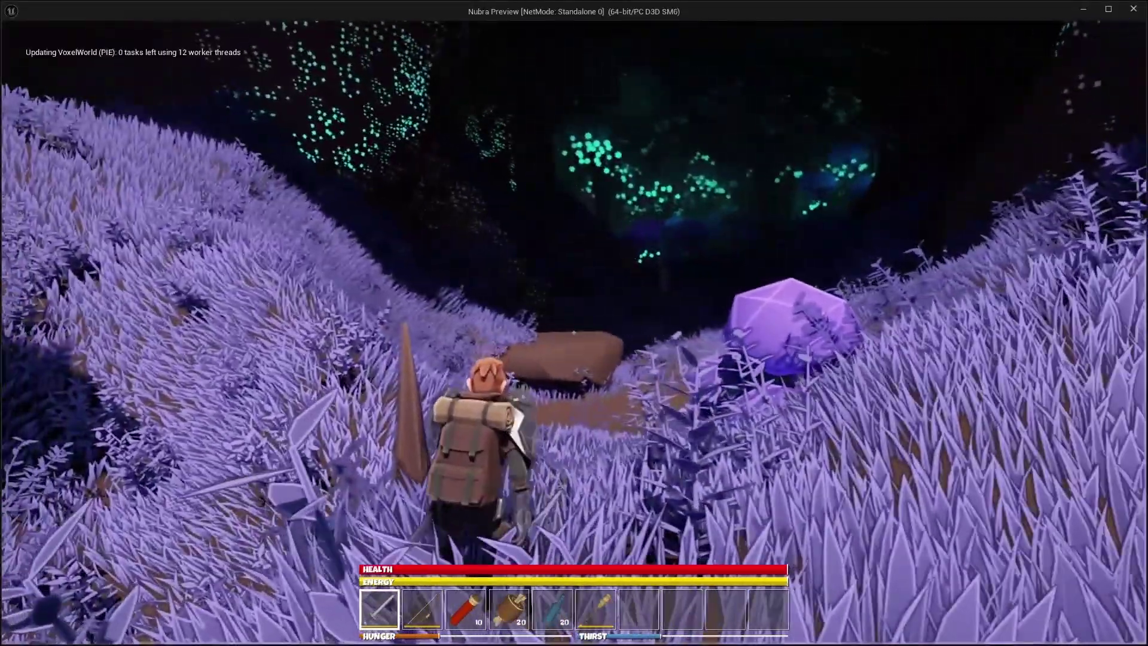
# Step: Walk onto the dirt ledge at the cave mouth and look over the cave's ceiling and glowing interior
pyautogui.press('w')
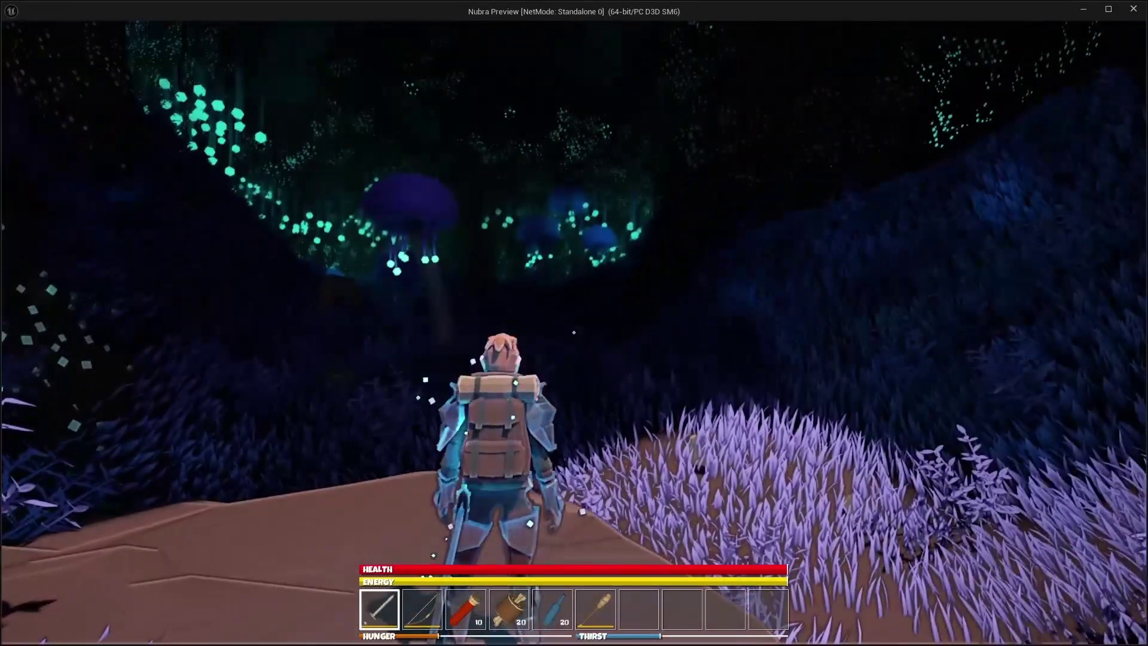
pyautogui.press('w')
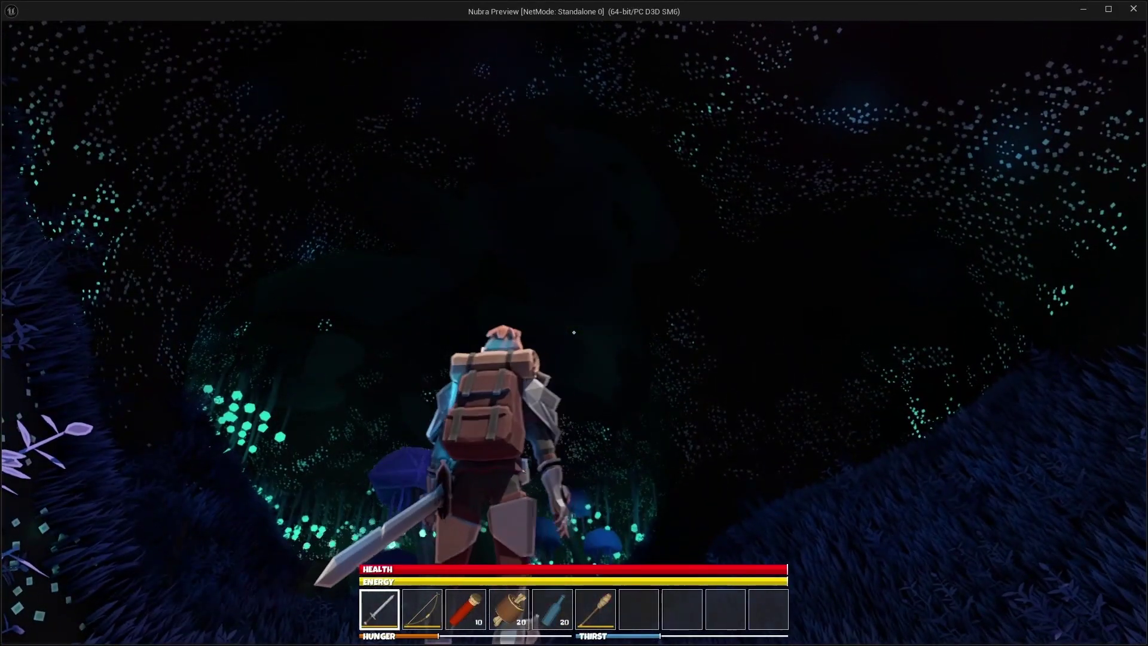
pyautogui.press('w')
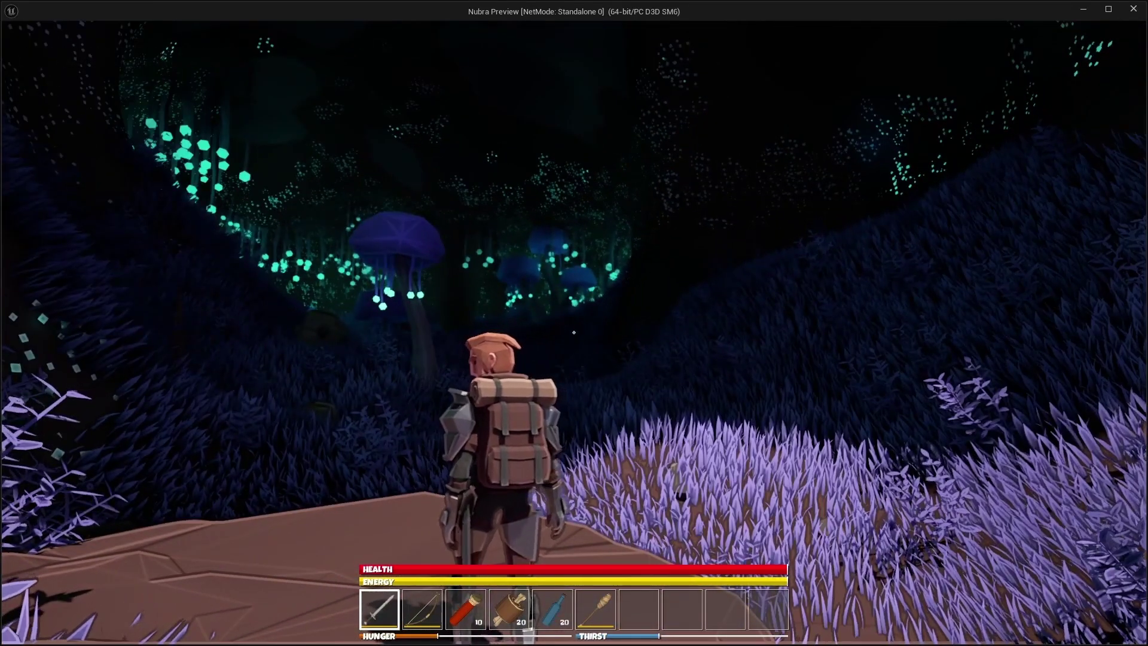
# Step: Run into the dark cave and equip the torch to light the surroundings
pyautogui.hotkey('shift', 'w')
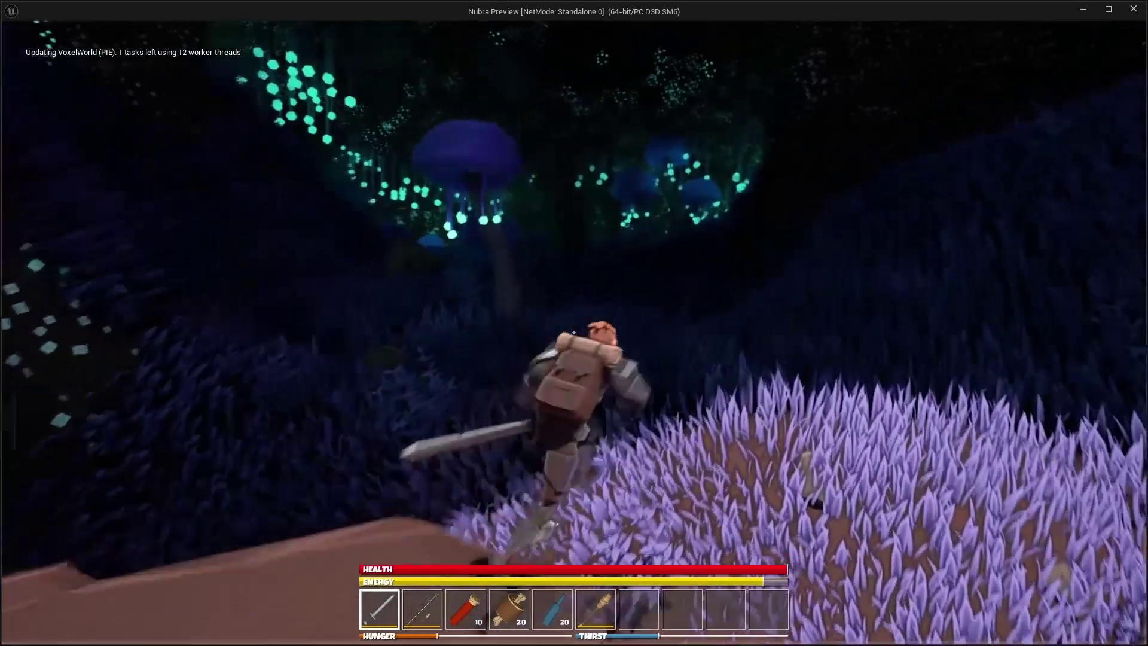
pyautogui.press('w')
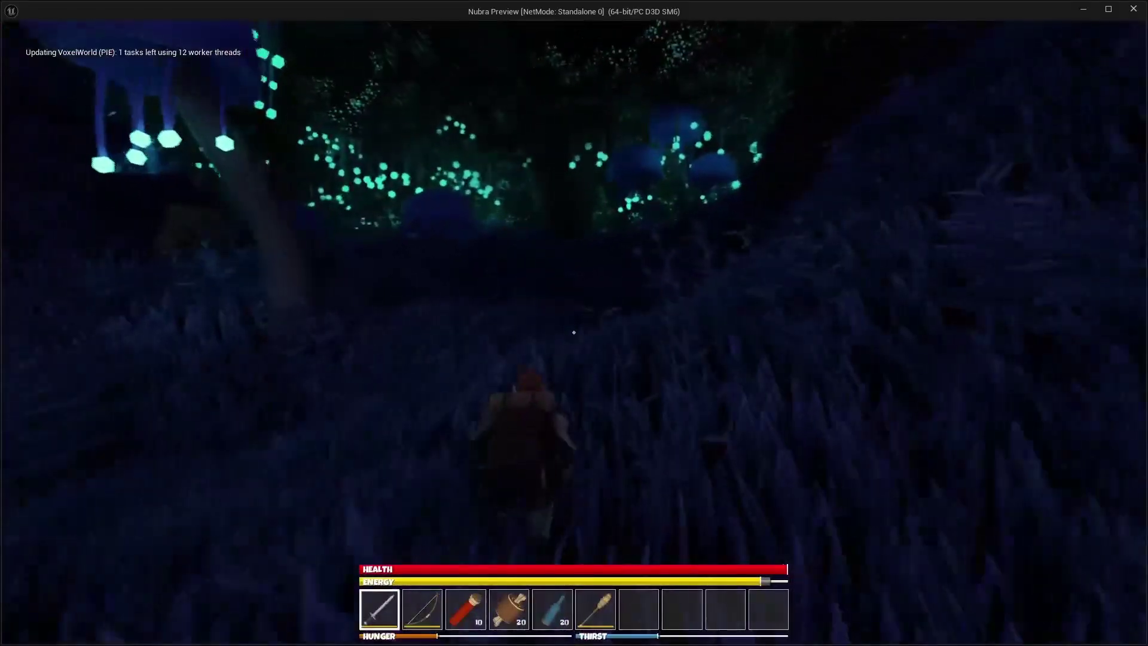
pyautogui.press('w')
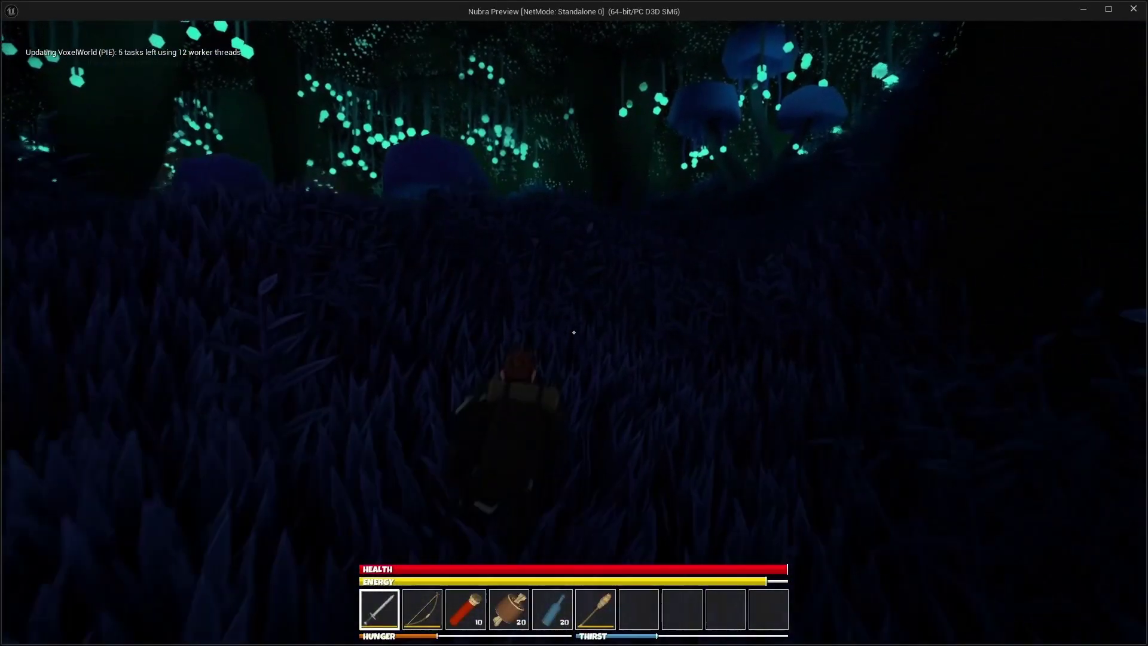
pyautogui.press('6')
pyautogui.press('w')
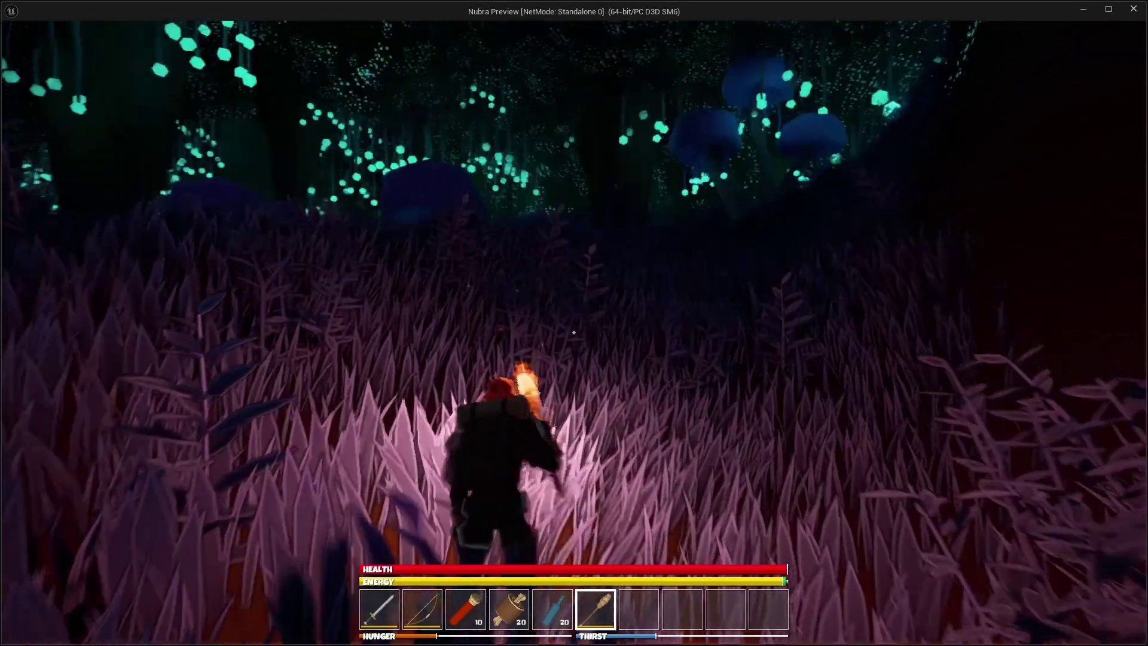
# Step: Carry the torch past the giant purple mushrooms and across the bare dirt deeper in the cave
pyautogui.press('w')
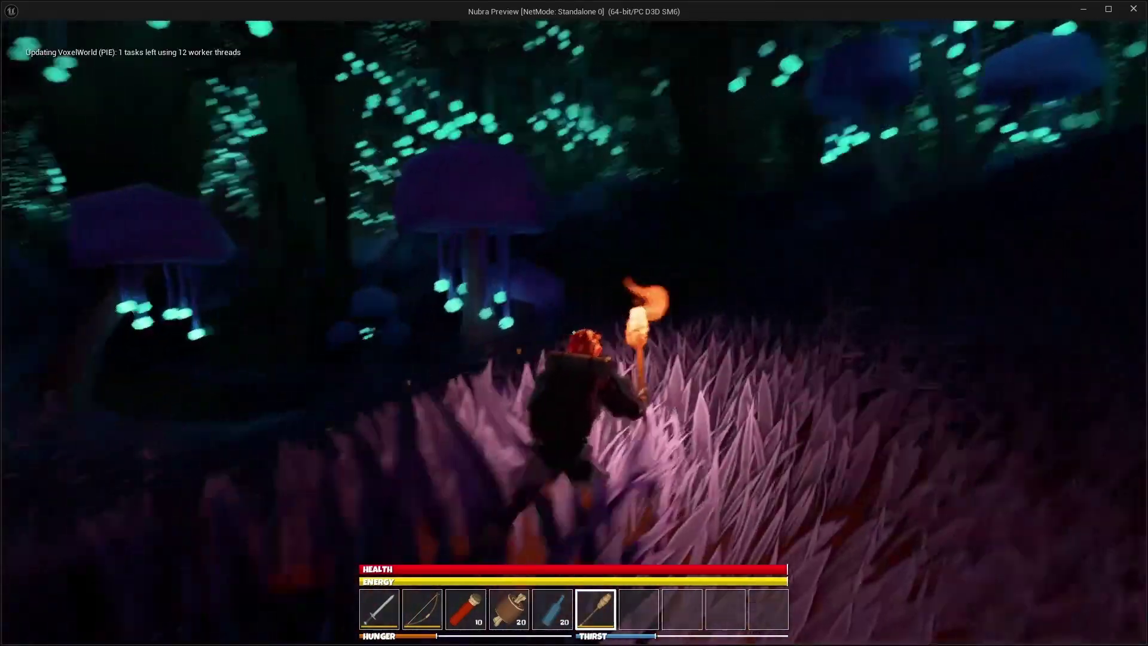
pyautogui.press('w')
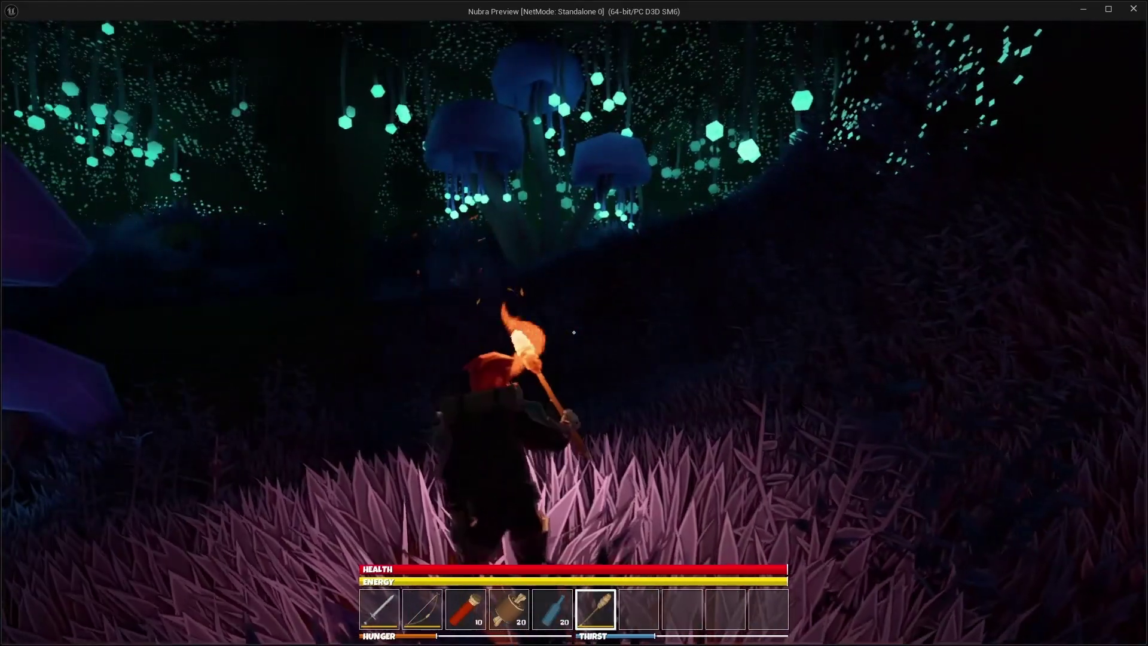
pyautogui.press('w')
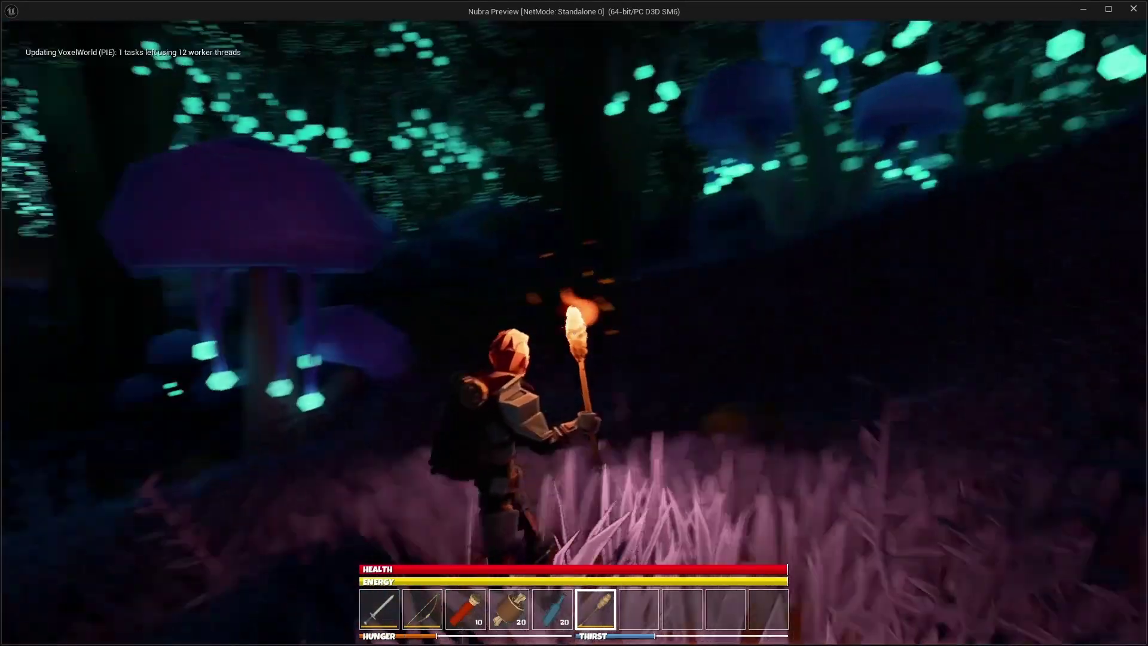
pyautogui.press('w')
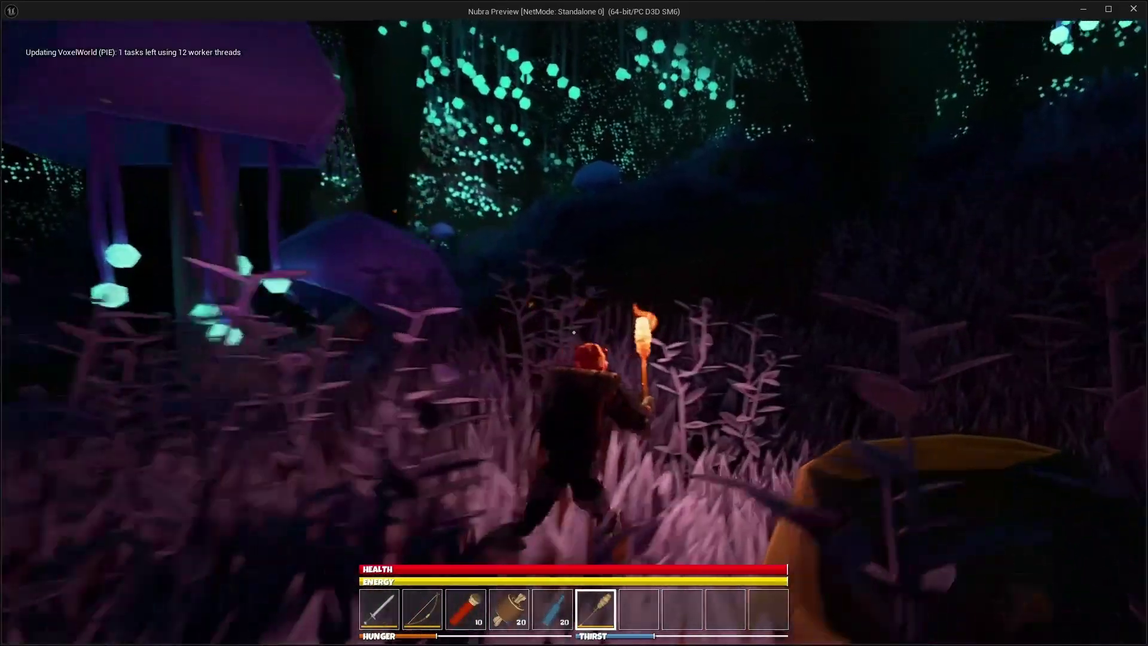
pyautogui.press('w')
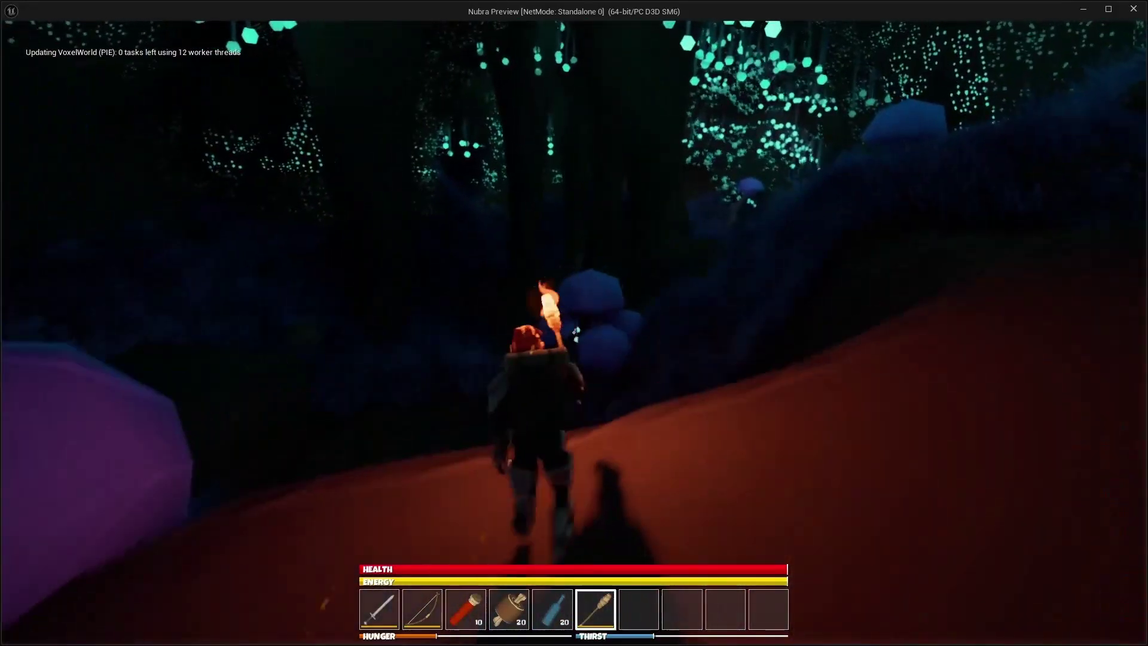
pyautogui.press('w')
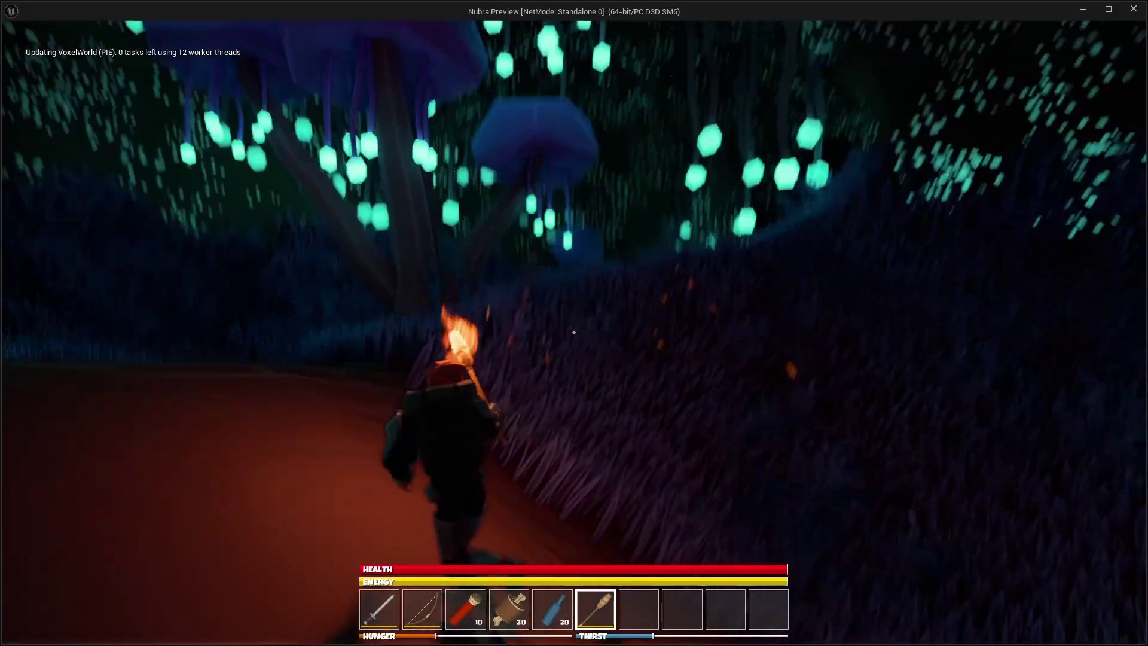
# Step: Explore the cave by torchlight around the multi-trunk mushroom tree and past the mossy boulders in the grass
pyautogui.press('w')
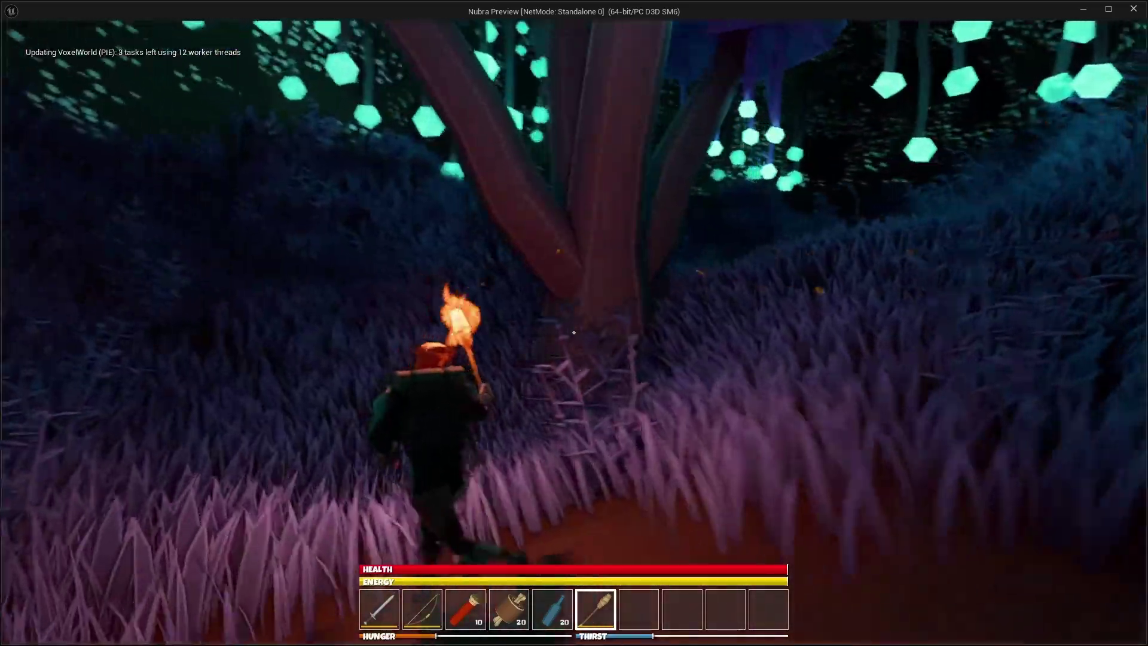
pyautogui.press('w')
pyautogui.press('w')
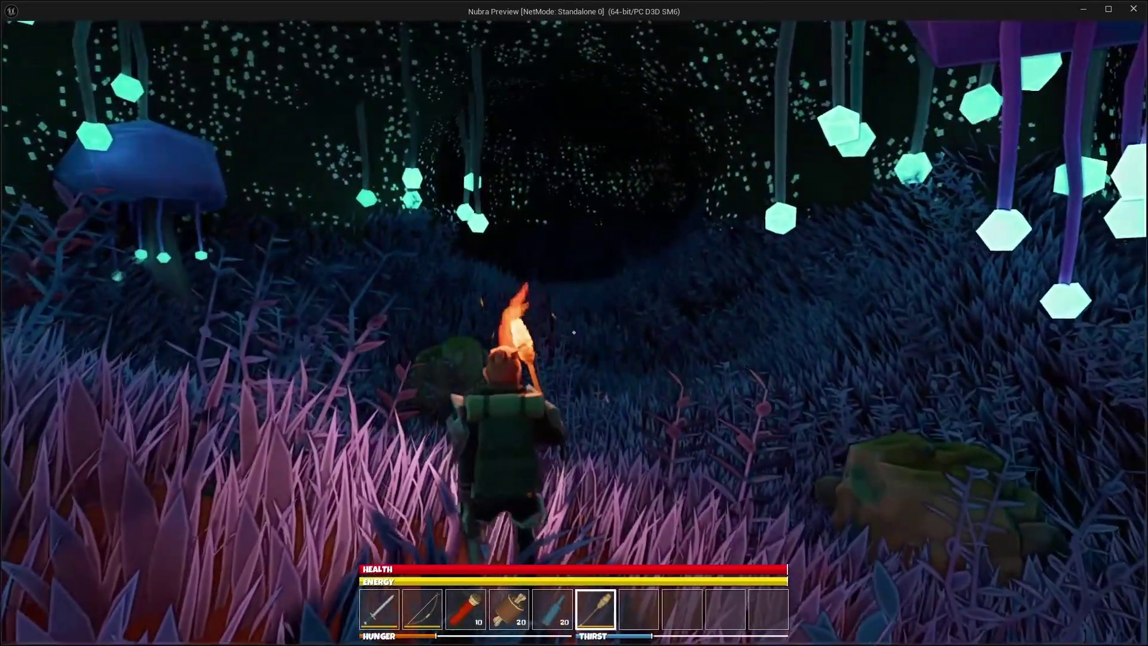
pyautogui.press('w')
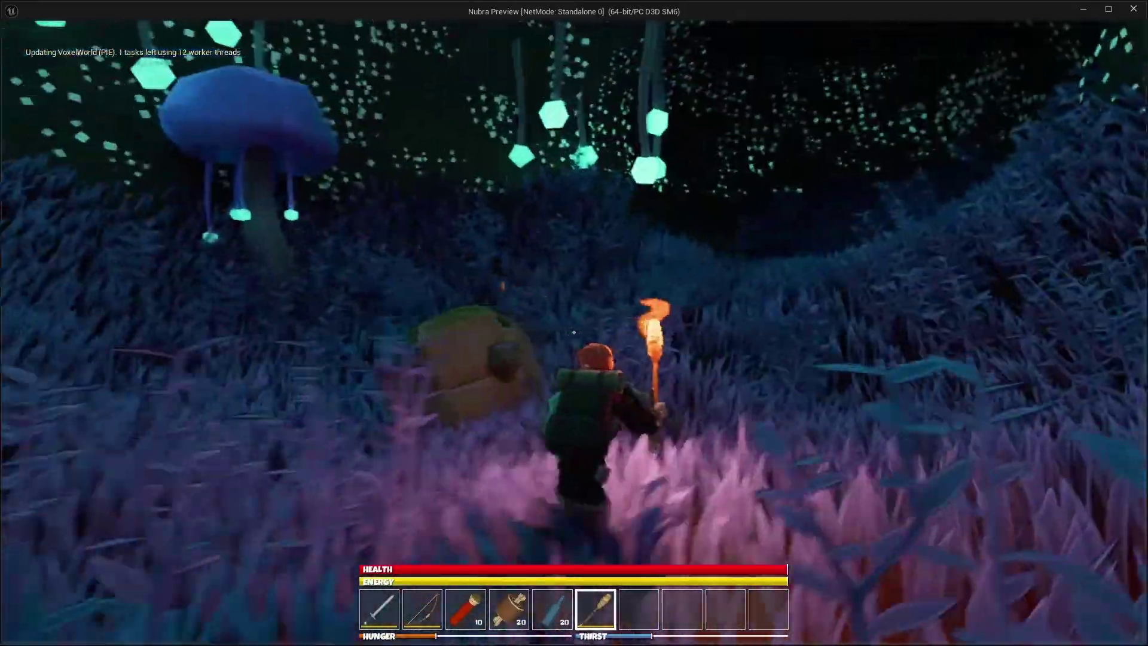
pyautogui.press('w')
pyautogui.press('w')
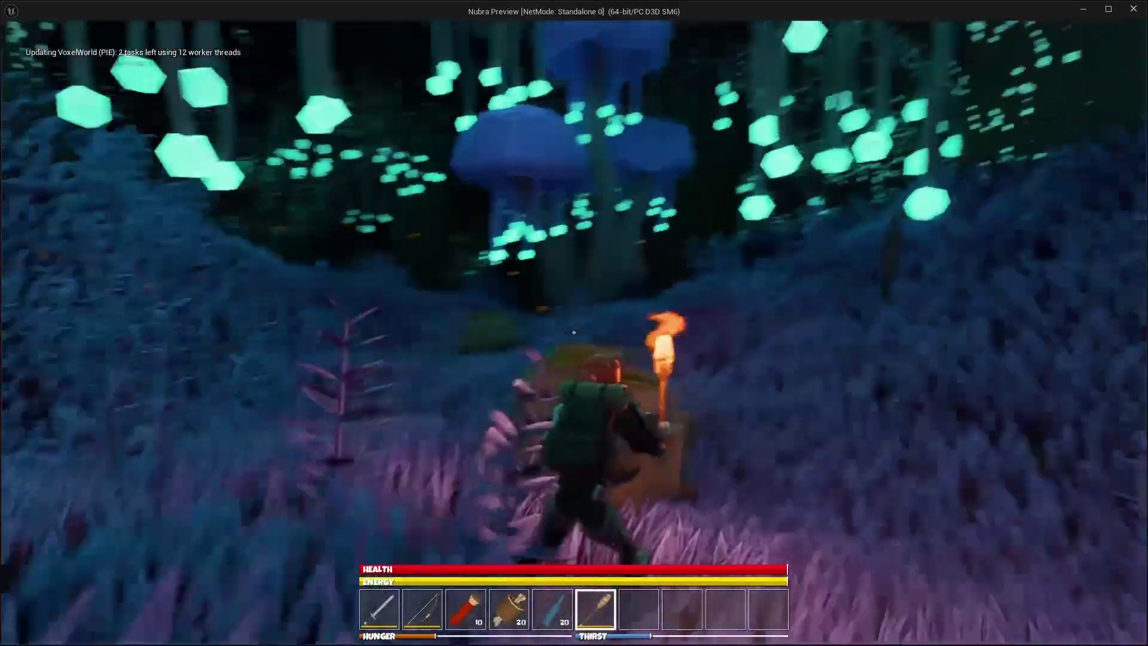
# Step: Carry the torch along the bare dirt path and grassy slope past the purple mushrooms
pyautogui.press('w')
pyautogui.press('w')
pyautogui.press('w')
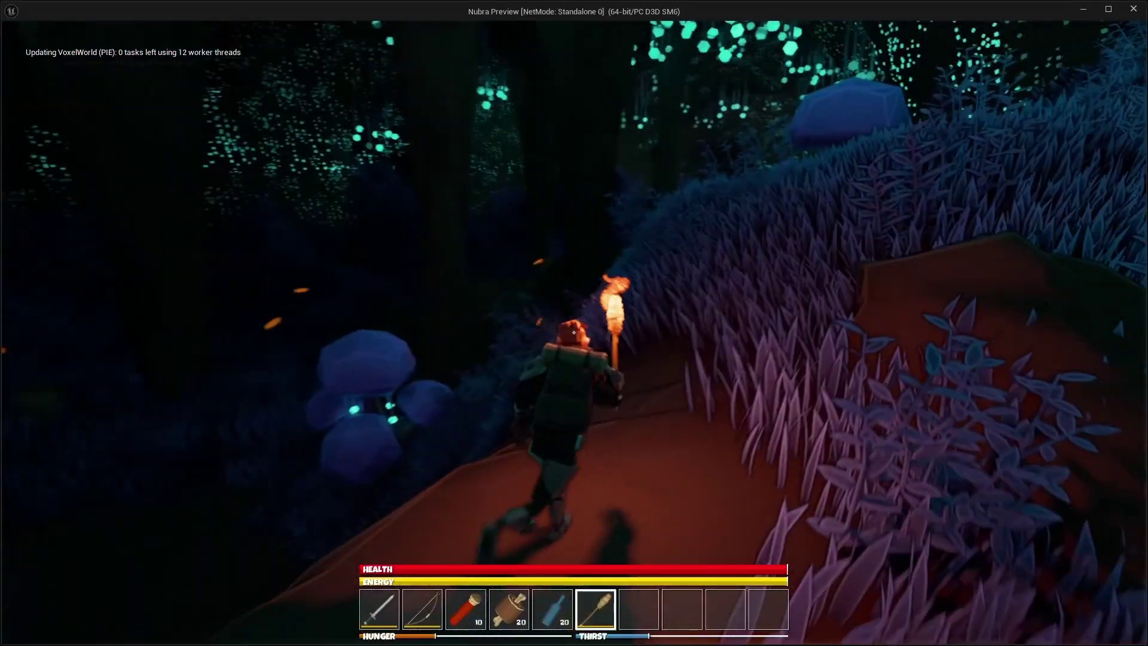
pyautogui.press('w')
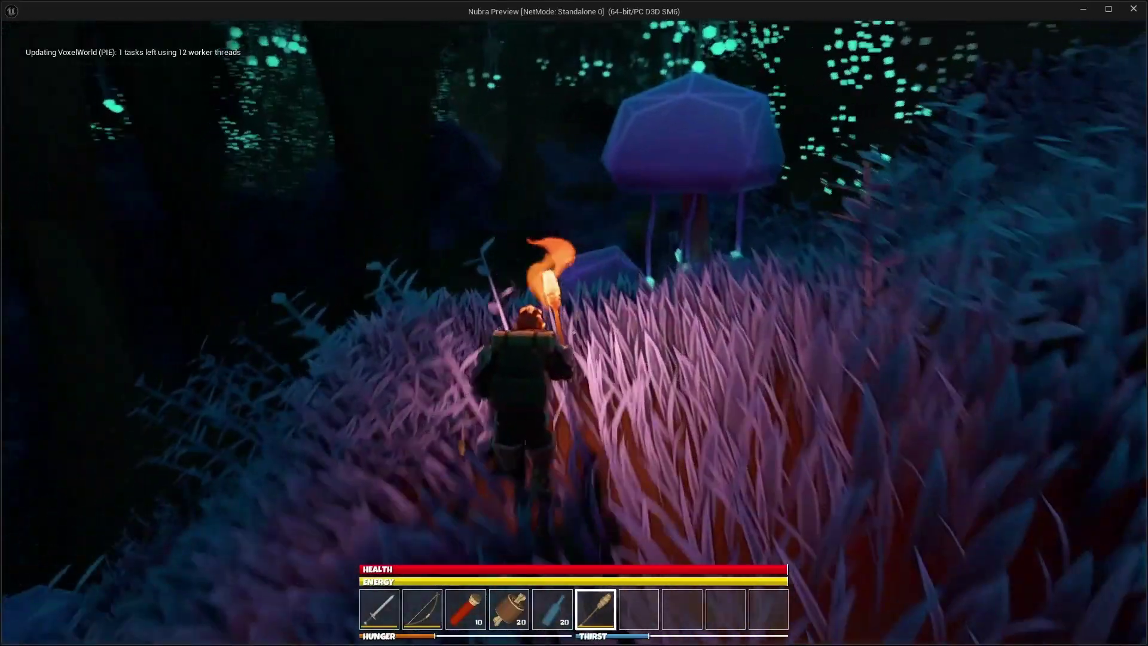
pyautogui.press('w')
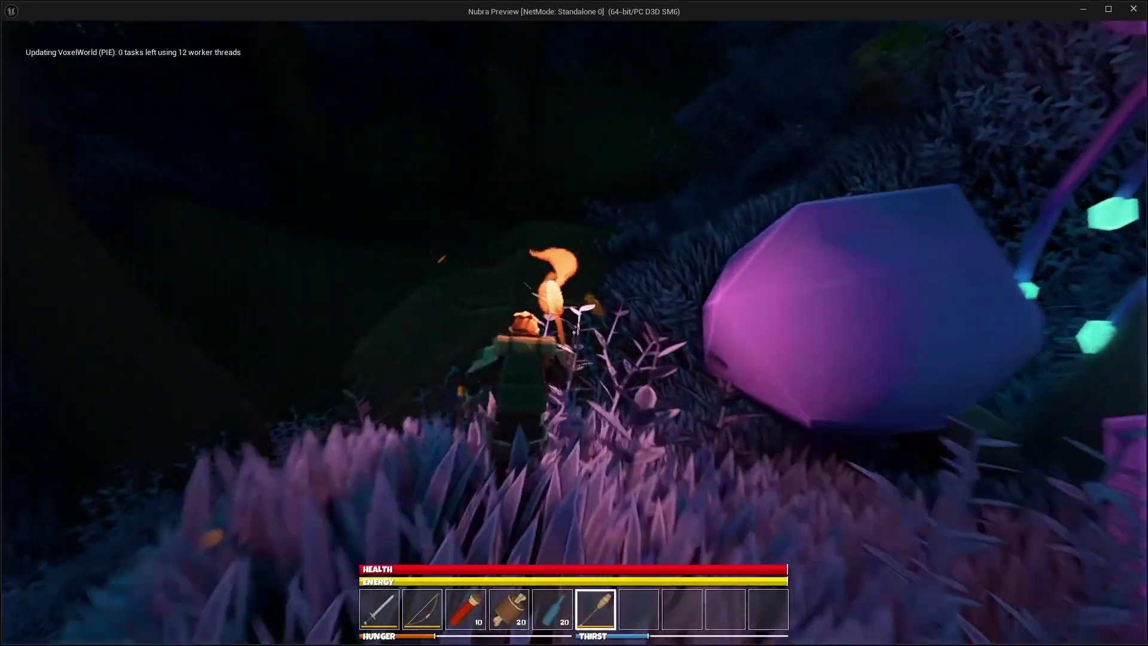
pyautogui.press('w')
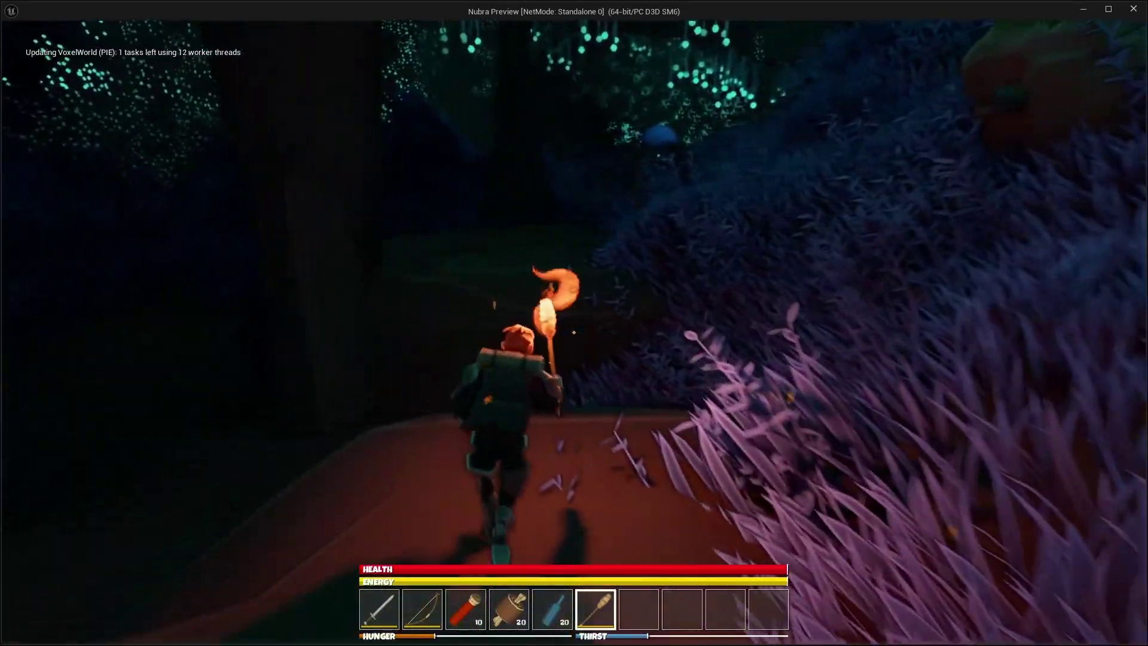
# Step: Dash across the bare dirt by torchlight and continue into the purple grass facing the mossy boulder
pyautogui.press('w')
pyautogui.press('shift')
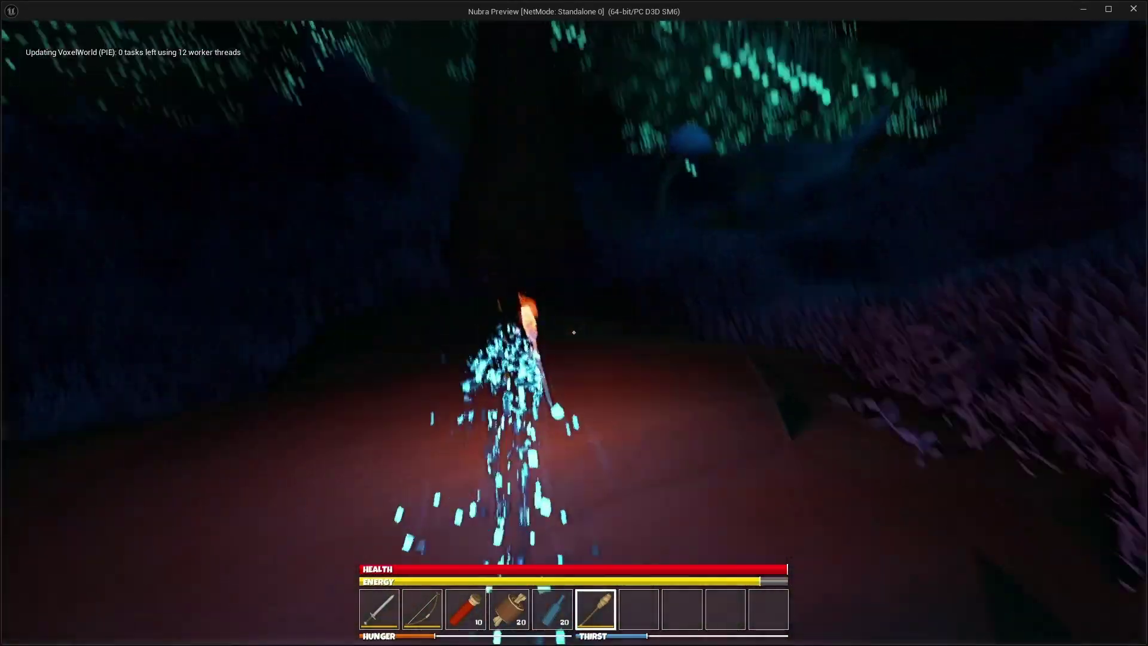
pyautogui.press('w')
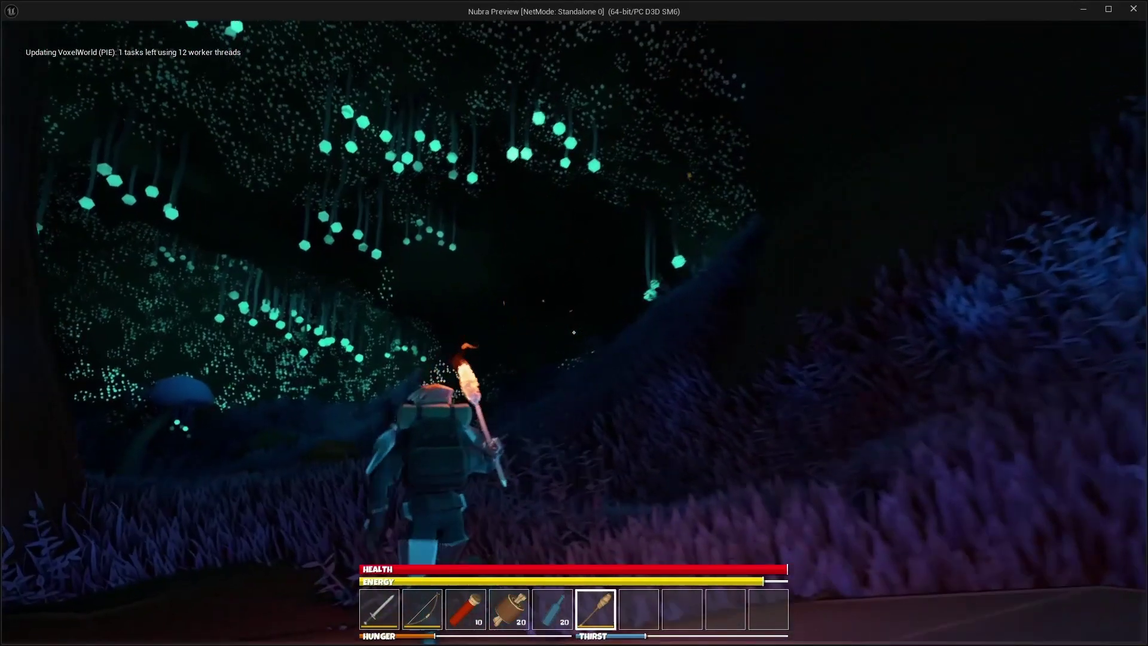
pyautogui.press('w')
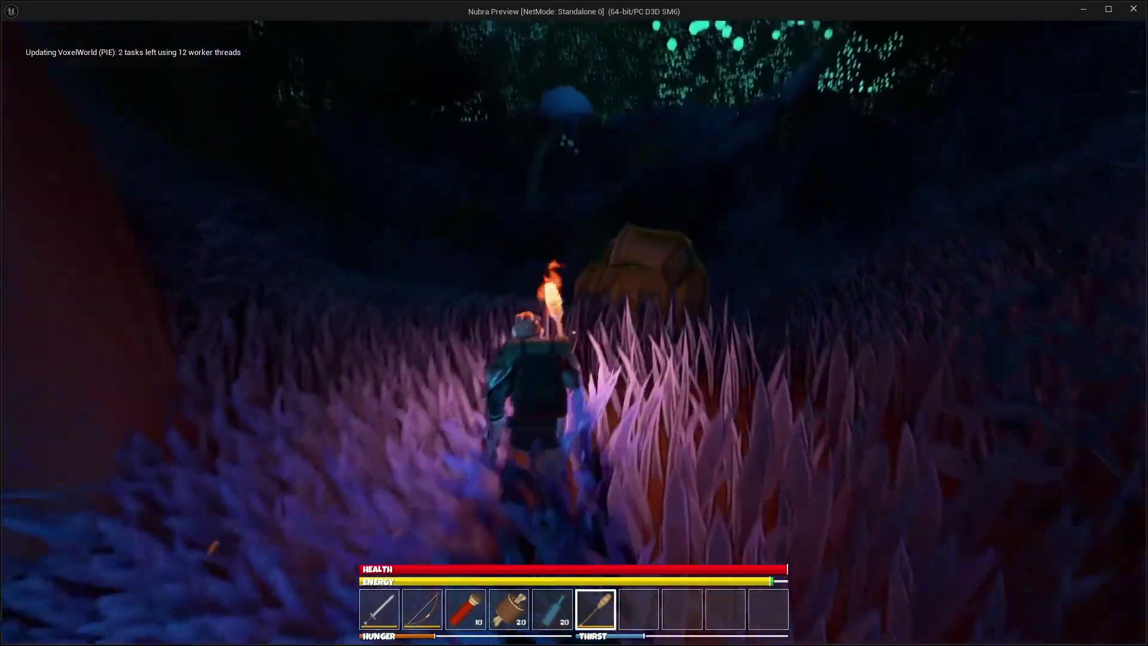
# Step: Walk past the boulder through the purple grass towards the lone curved blue mushroom and onto the bare dirt
pyautogui.press('w')
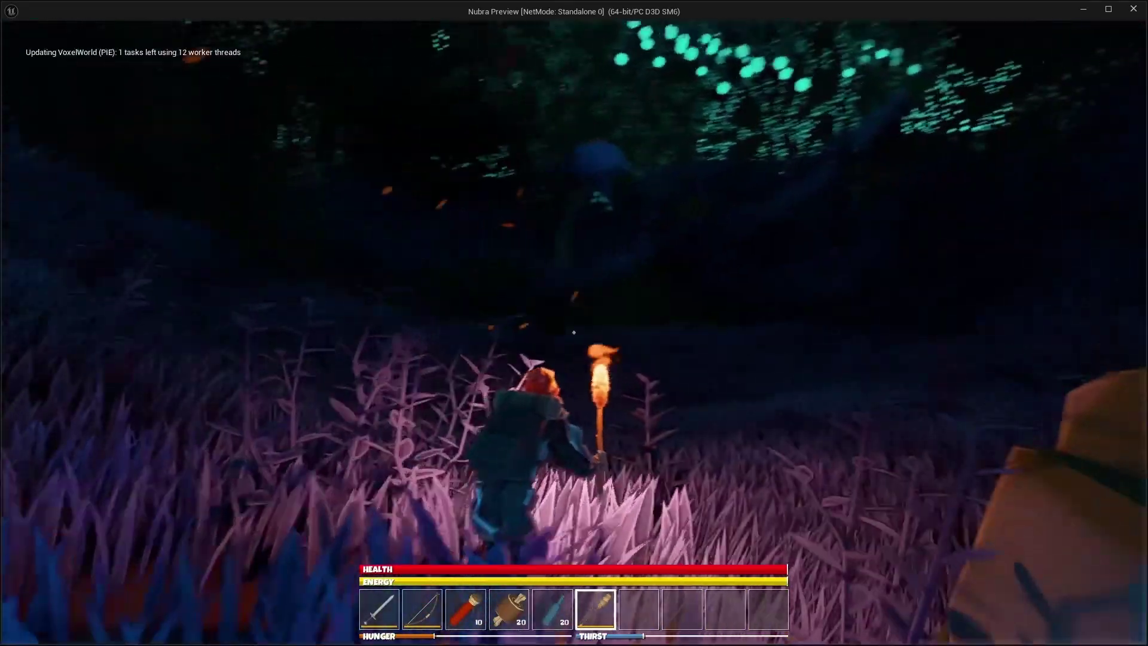
pyautogui.press('w')
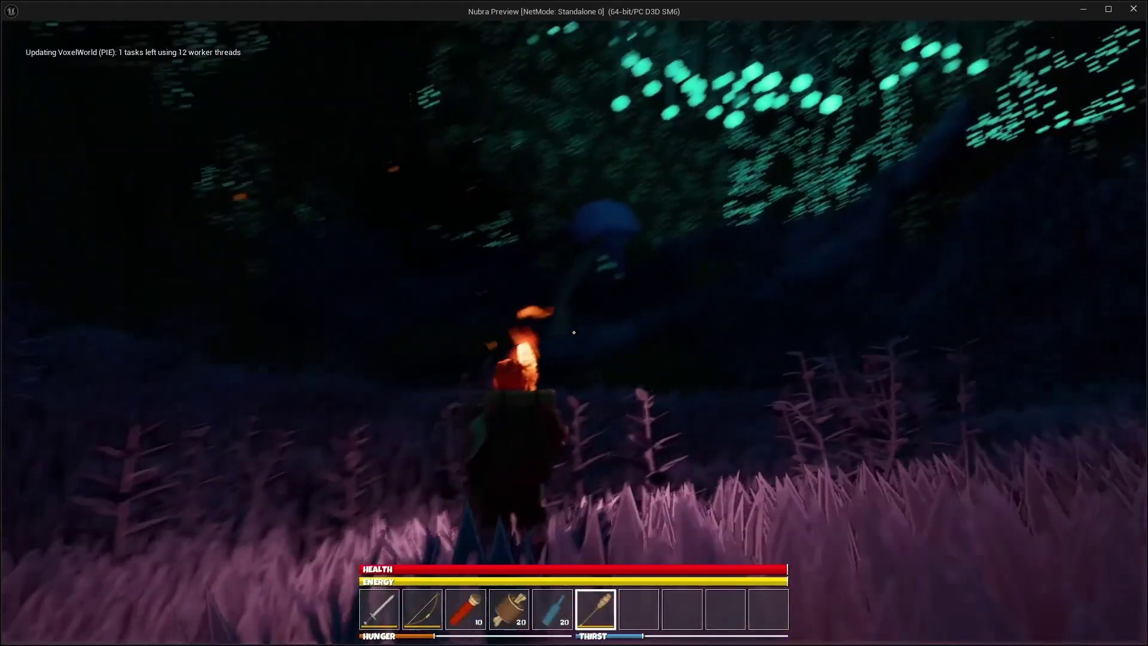
pyautogui.press('w')
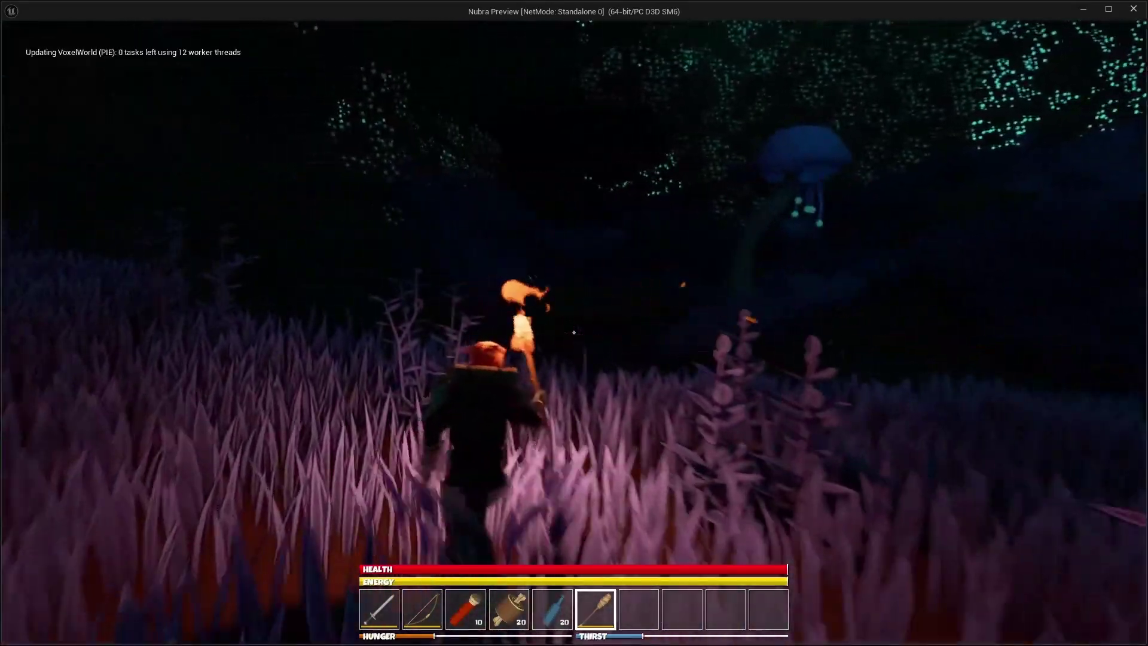
pyautogui.press('w')
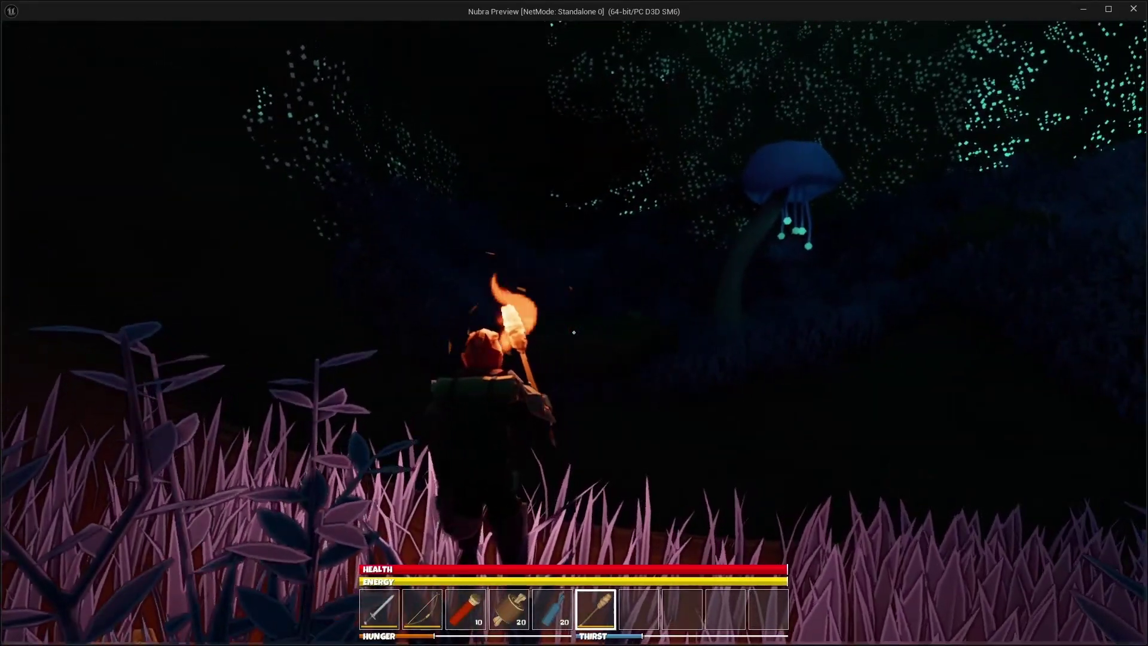
pyautogui.press('w')
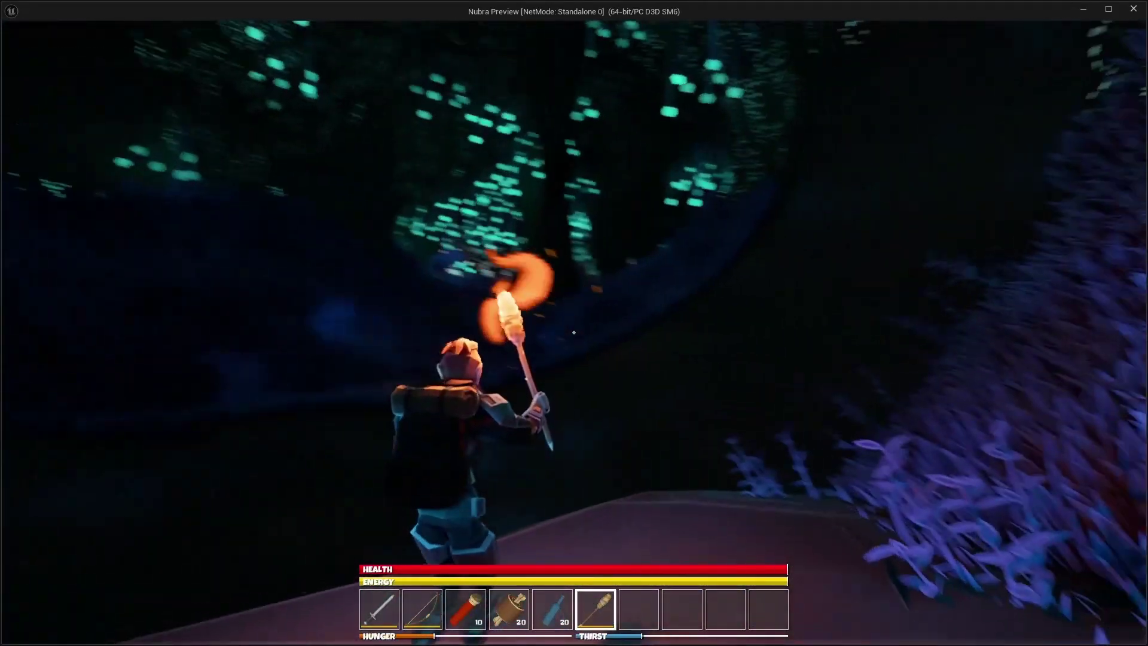
# Step: Follow the overgrown ridge by torchlight past the dirt mound to a spot overlooking the glowing hanging plants
pyautogui.press('w')
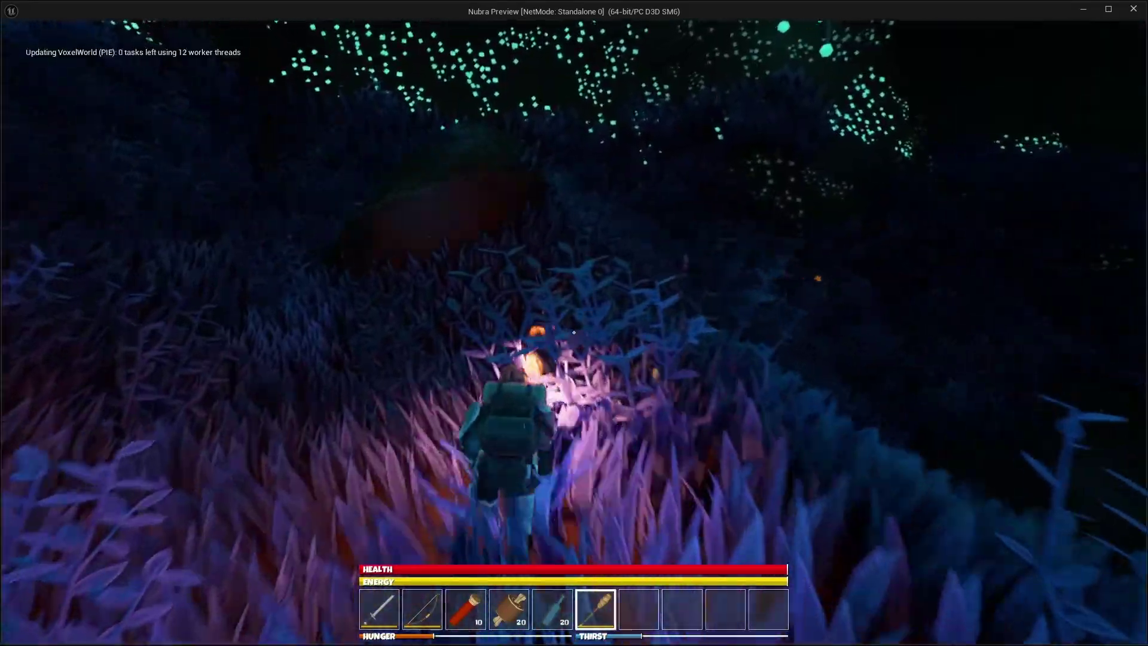
pyautogui.press('w')
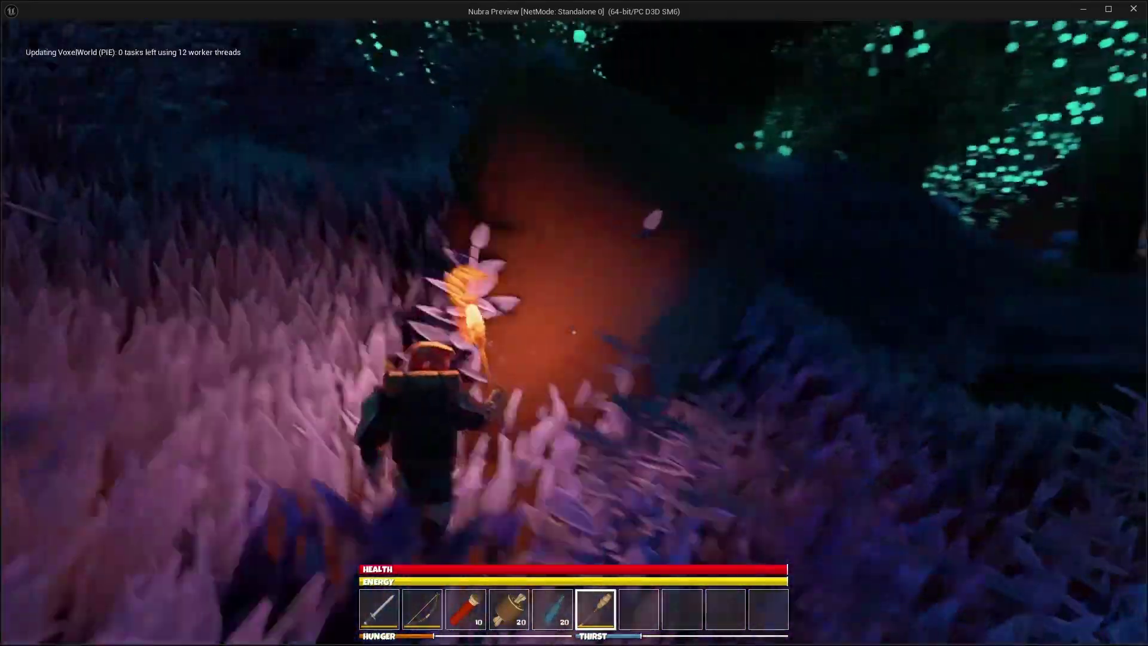
pyautogui.press('w')
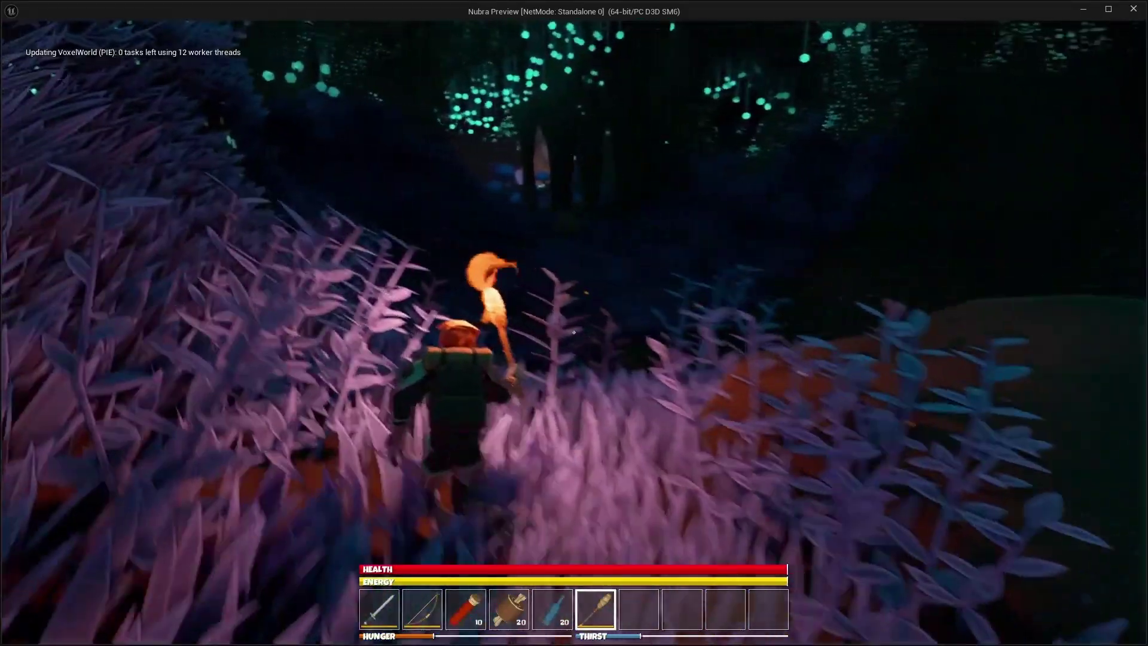
pyautogui.press('w')
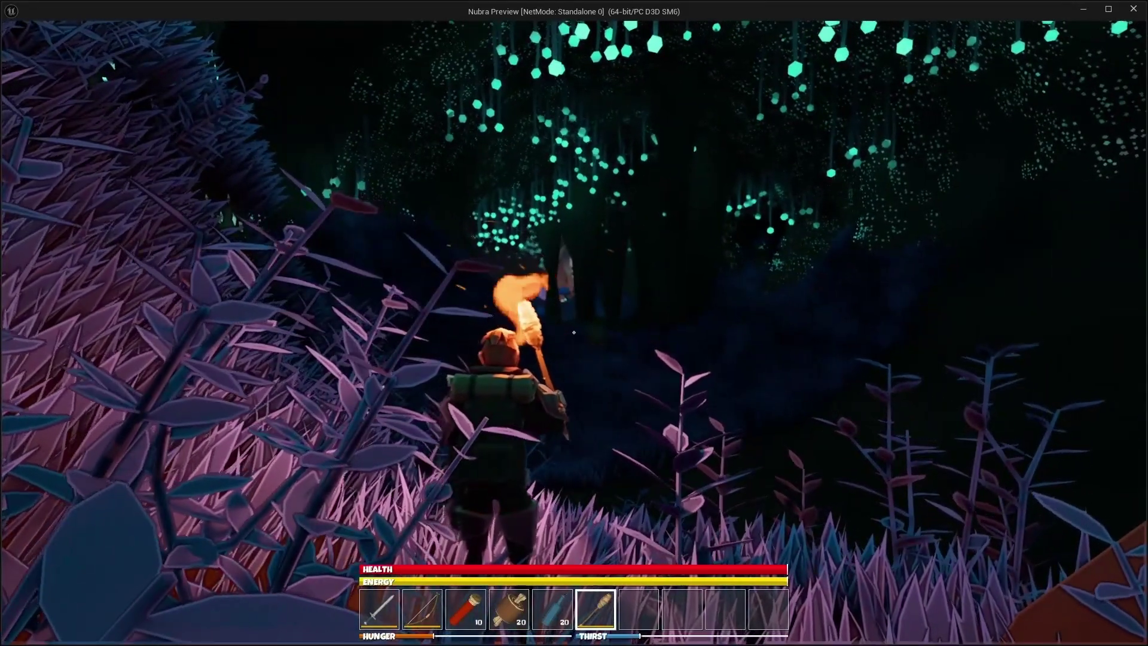
pyautogui.press('w')
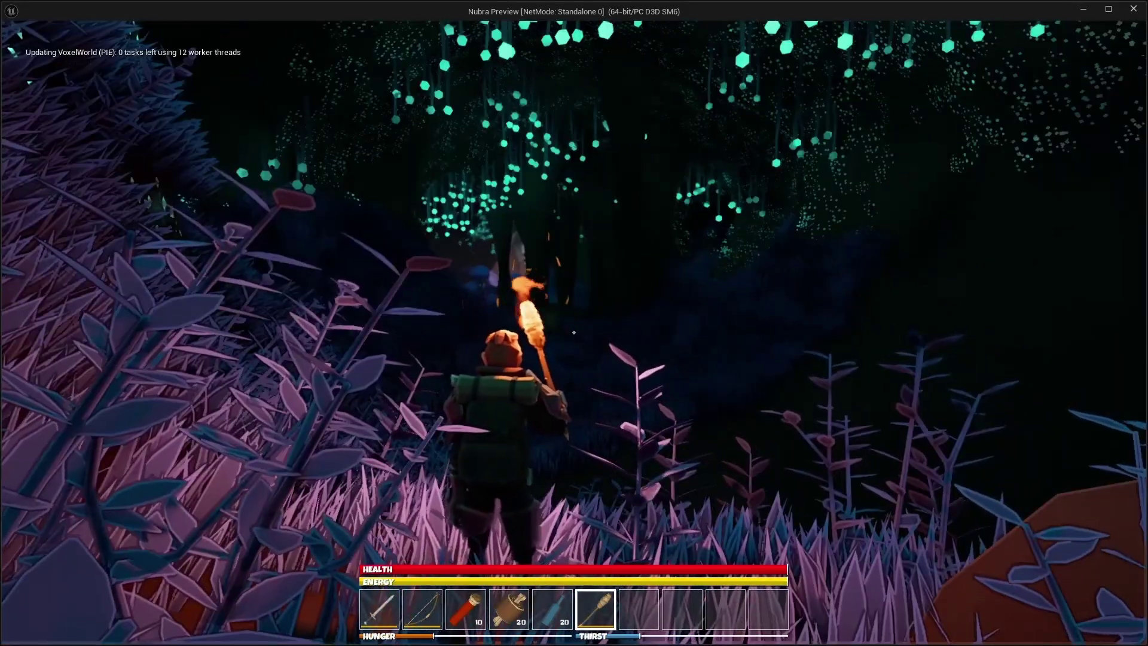
pyautogui.press('w')
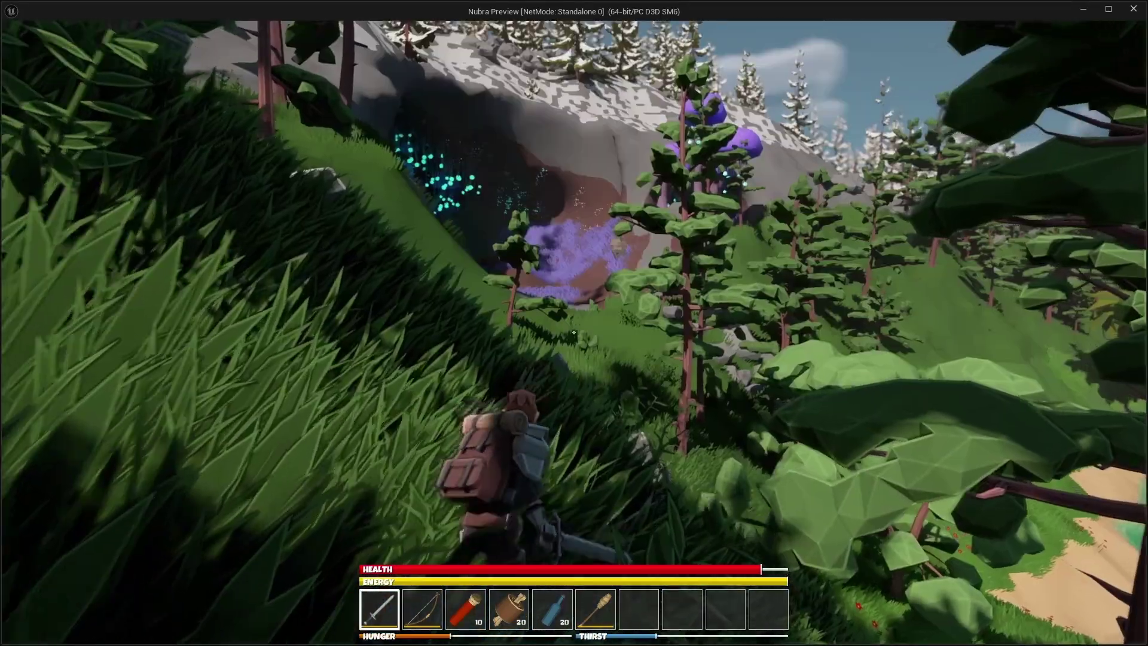
# Step: Run down the forested grassy hillside past the rocks to the meadow facing the large cave mouth
pyautogui.press('w')
pyautogui.press('w')
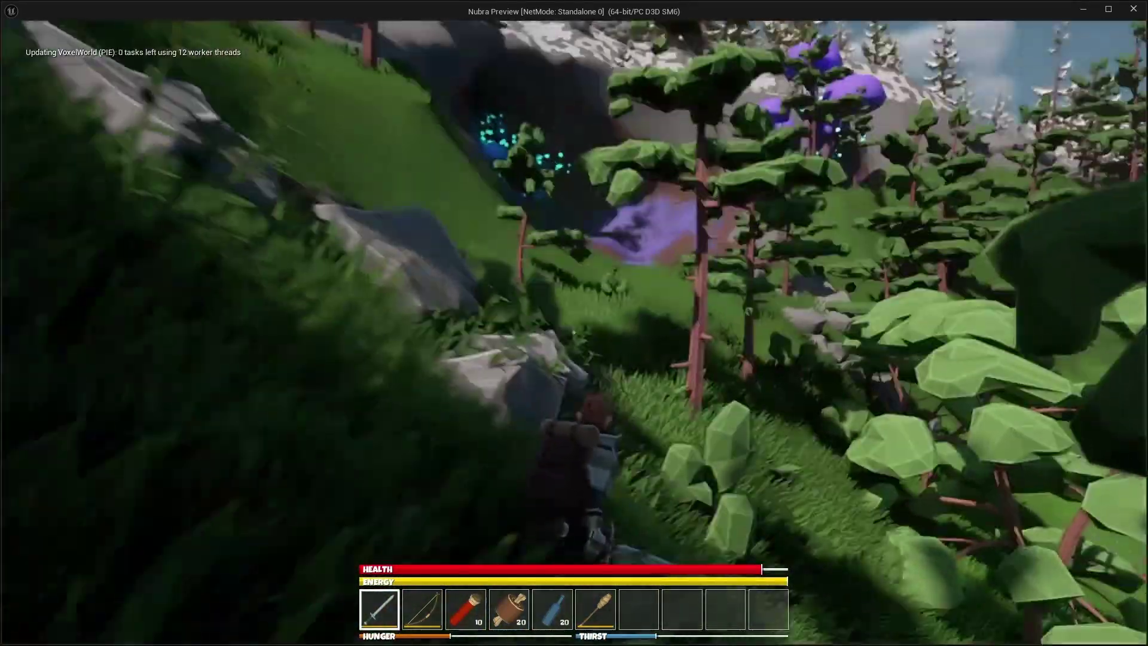
pyautogui.press('w')
pyautogui.press('w')
pyautogui.press('w')
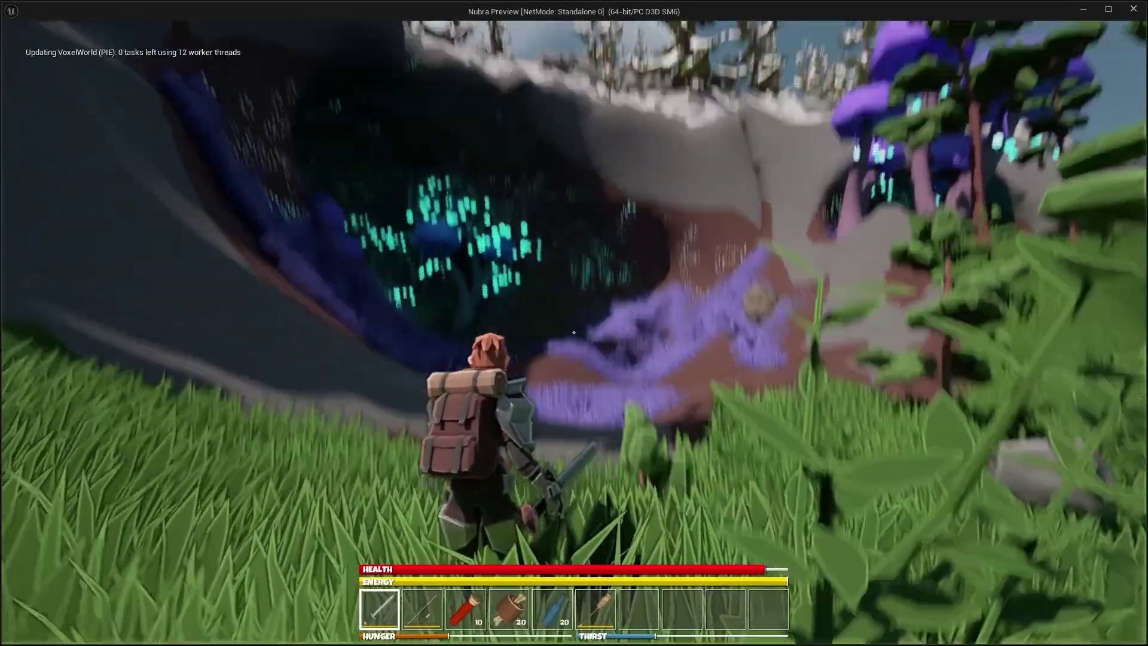
pyautogui.press('w')
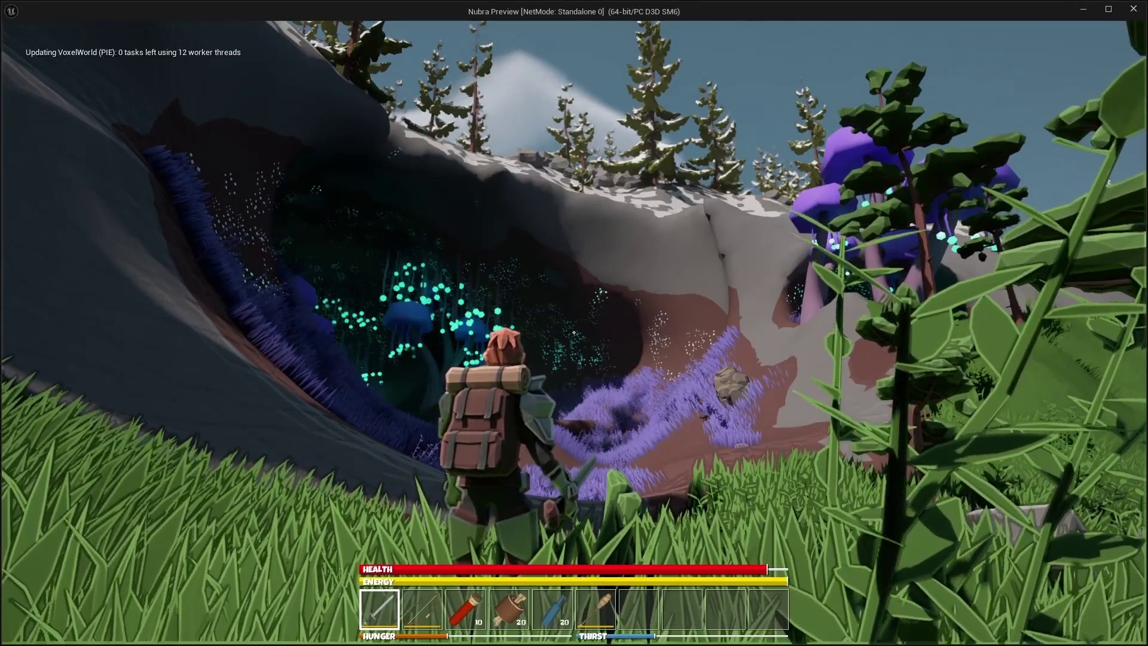
# Step: Cross the edge of the large cave mouth and climb the rocky slope up to the giant purple mushrooms
pyautogui.press('w')
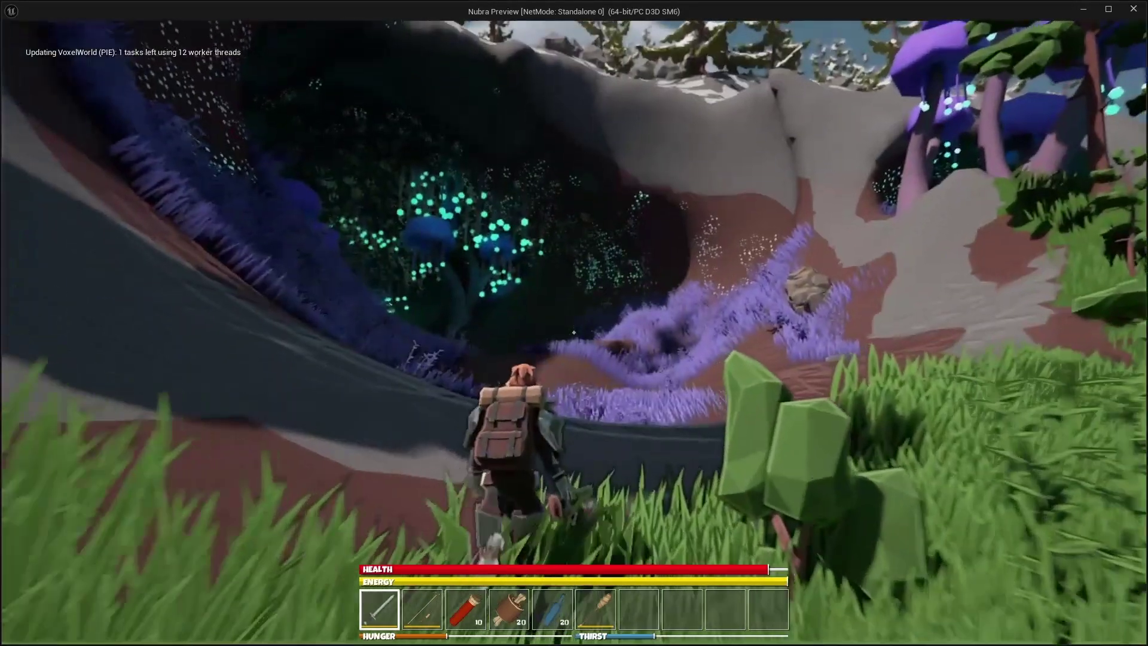
pyautogui.press('w')
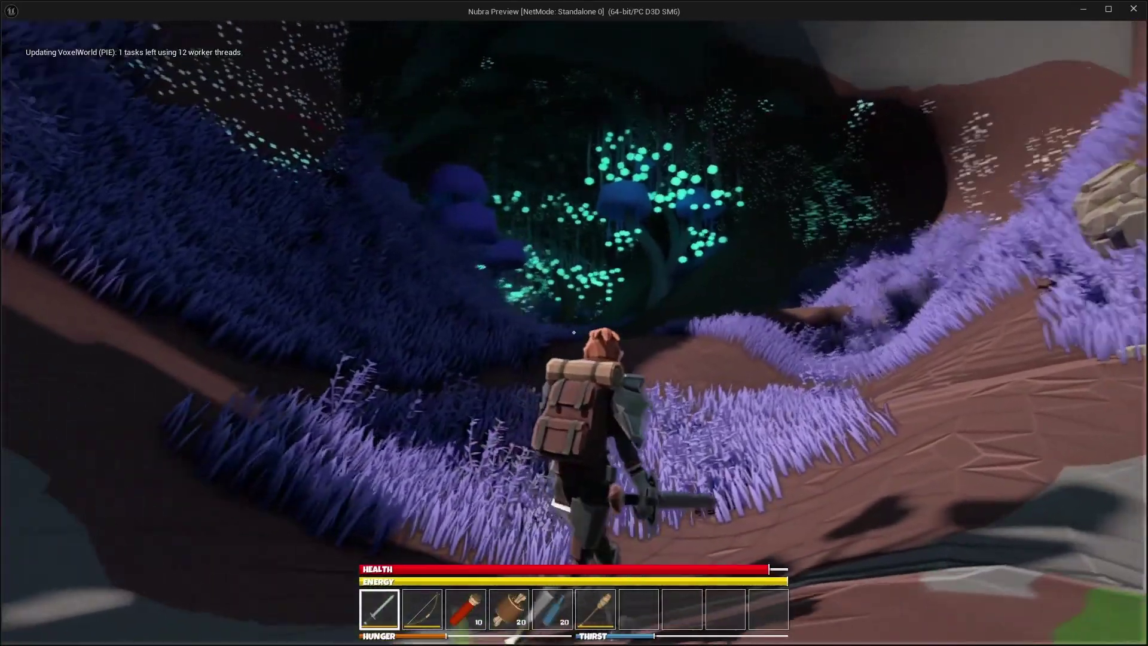
pyautogui.press('w')
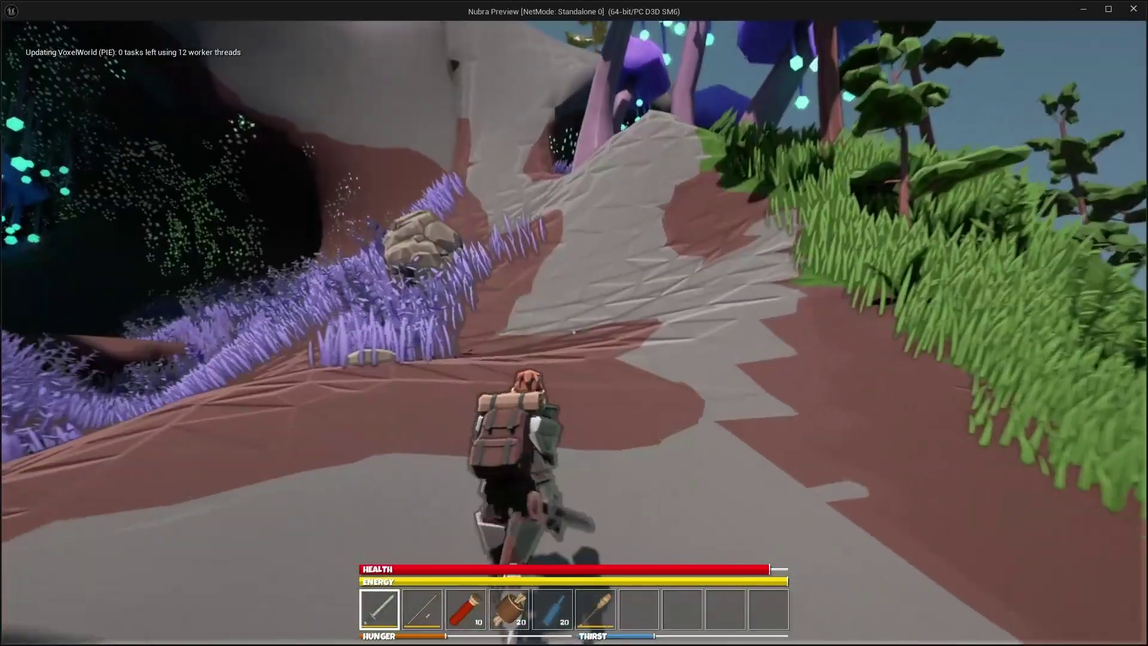
pyautogui.press('w')
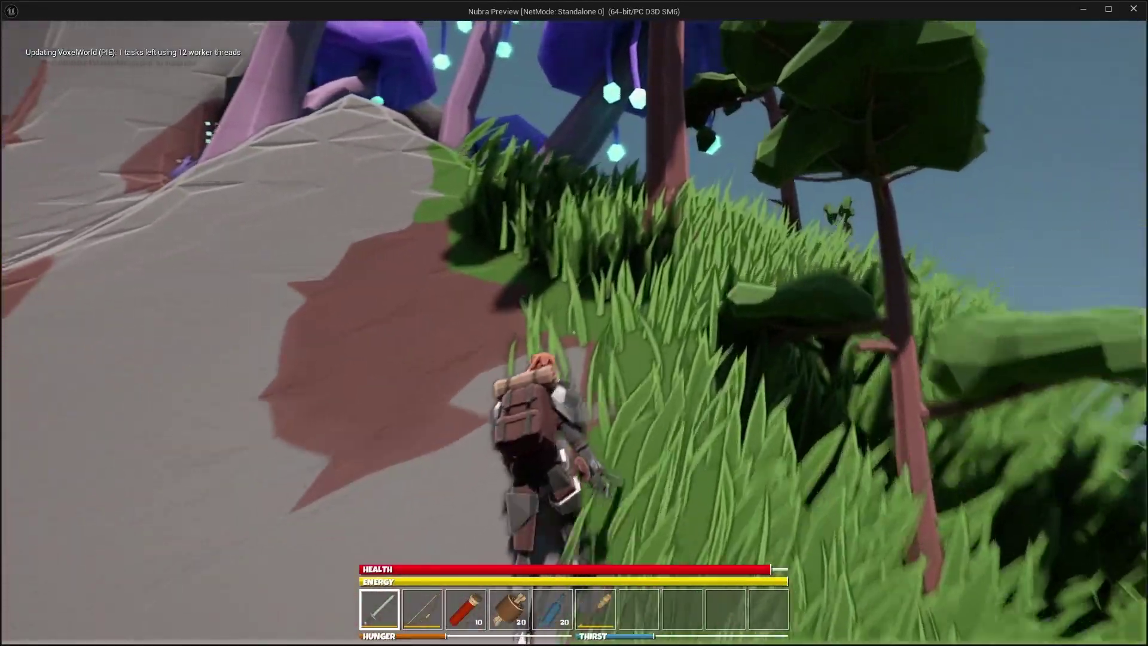
pyautogui.press('w')
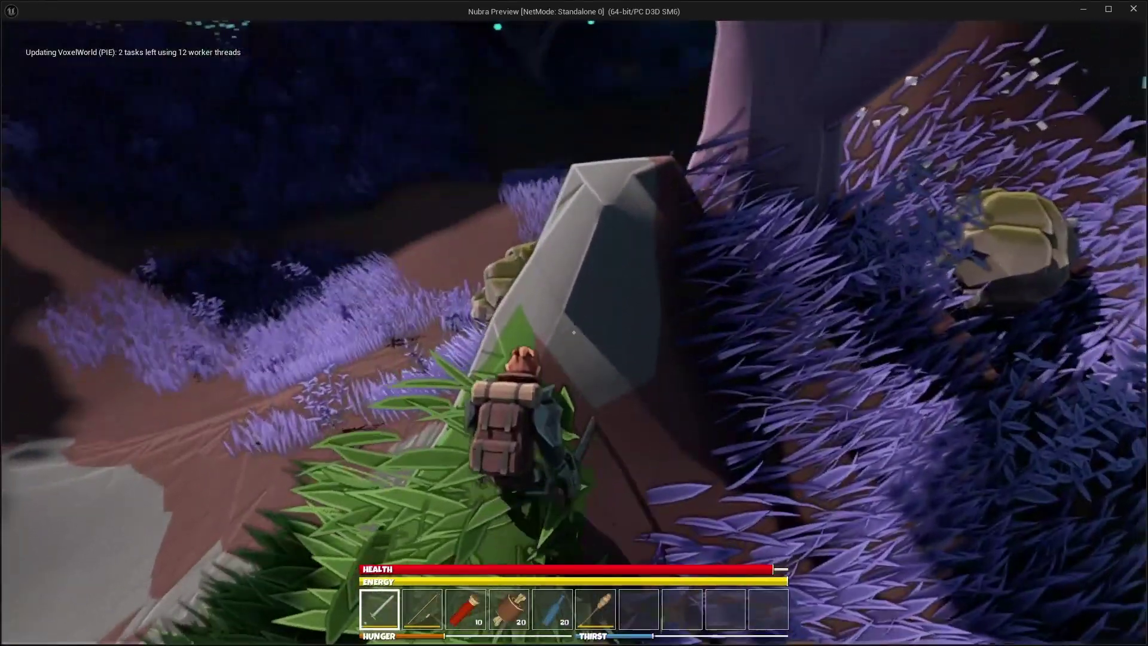
# Step: Walk around the giant mushroom trunks and enter the smaller cave with glowing hanging plants behind them
pyautogui.press('w')
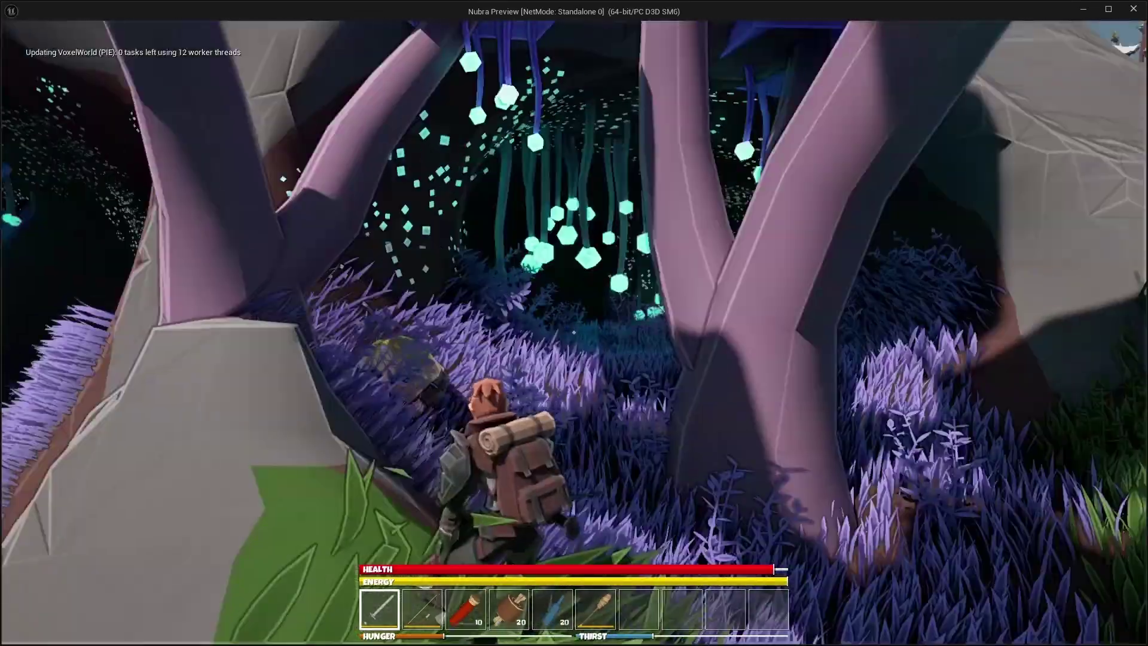
pyautogui.press('w')
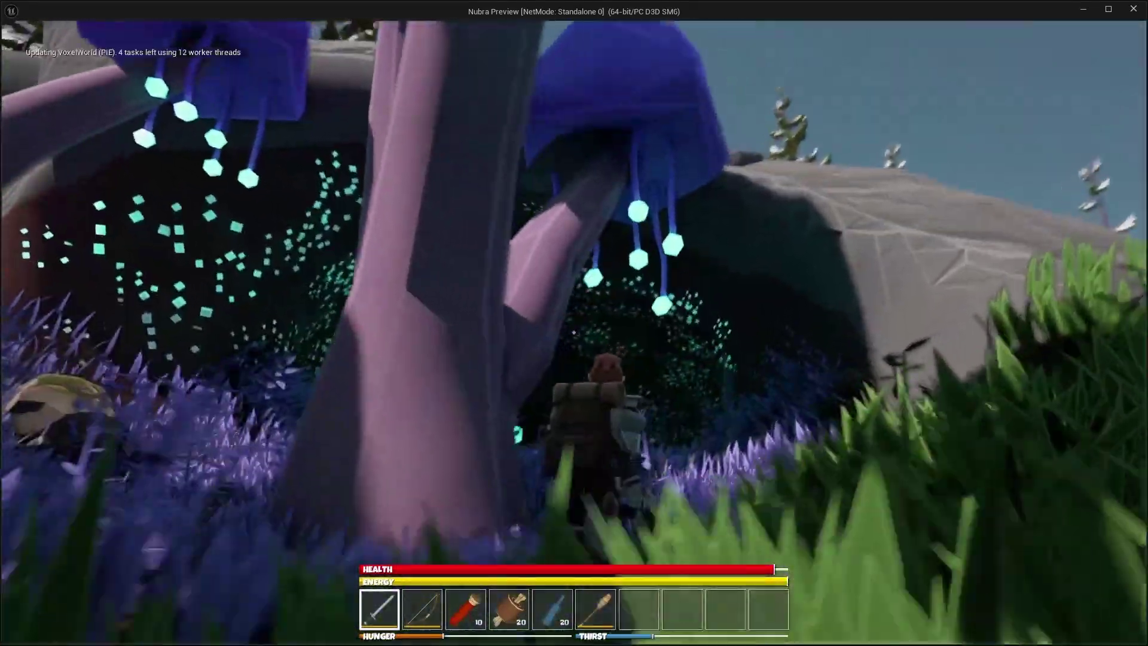
pyautogui.press('w')
pyautogui.press('w')
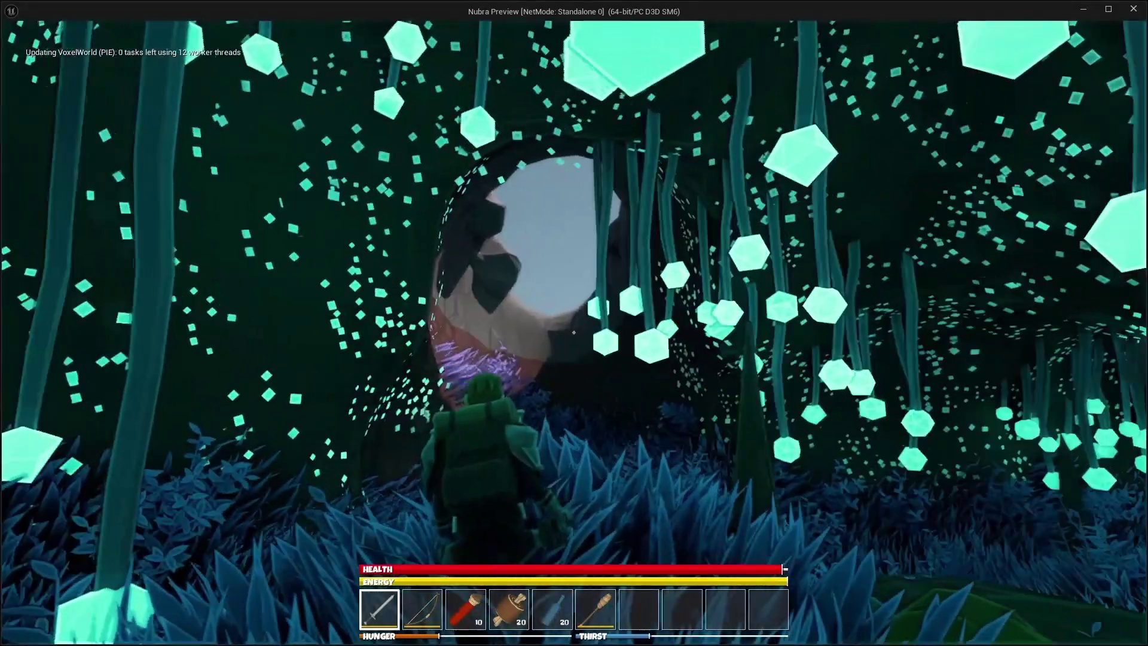
# Step: Go out through the cave's round opening onto the rock ledge and return into the blue grass inside
pyautogui.press('w')
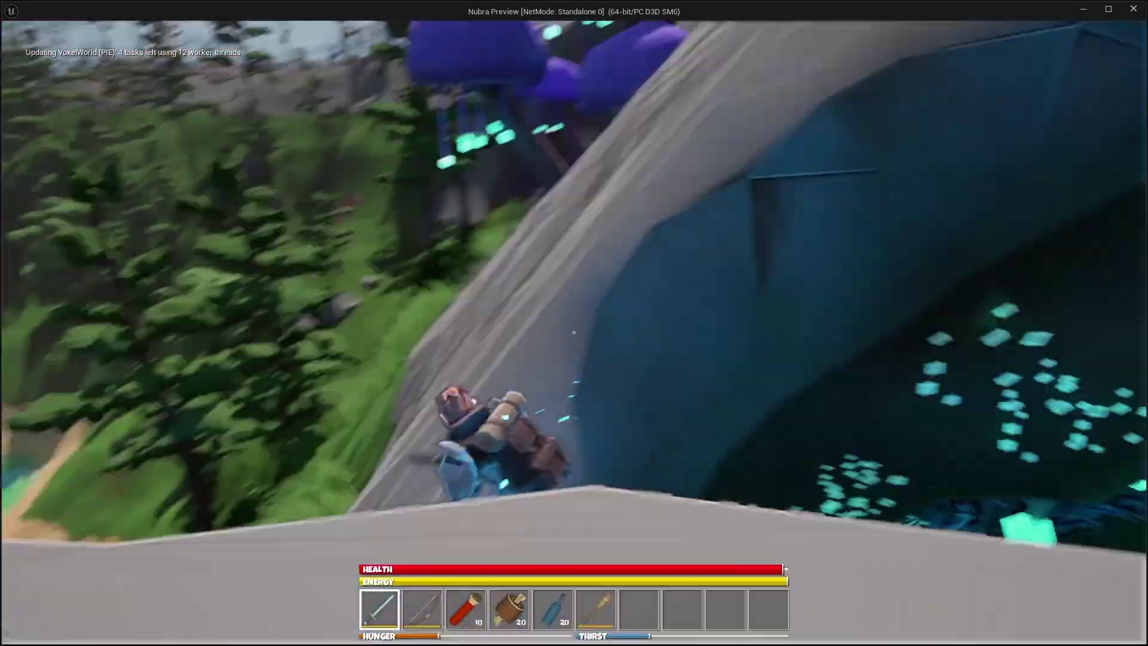
pyautogui.press('w')
pyautogui.press('w')
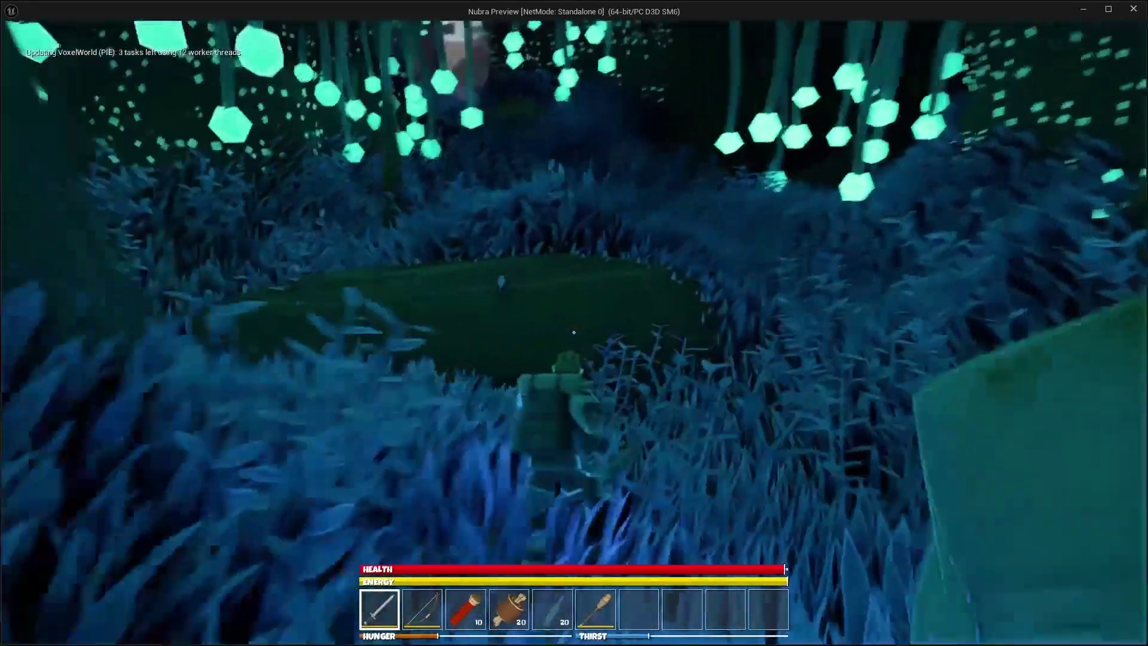
# Step: Sprint to the large cave's entrance, run inside past the dark mound and roll across the bare ground
pyautogui.hotkey('shift', 'w')
pyautogui.hotkey('shift', 'w')
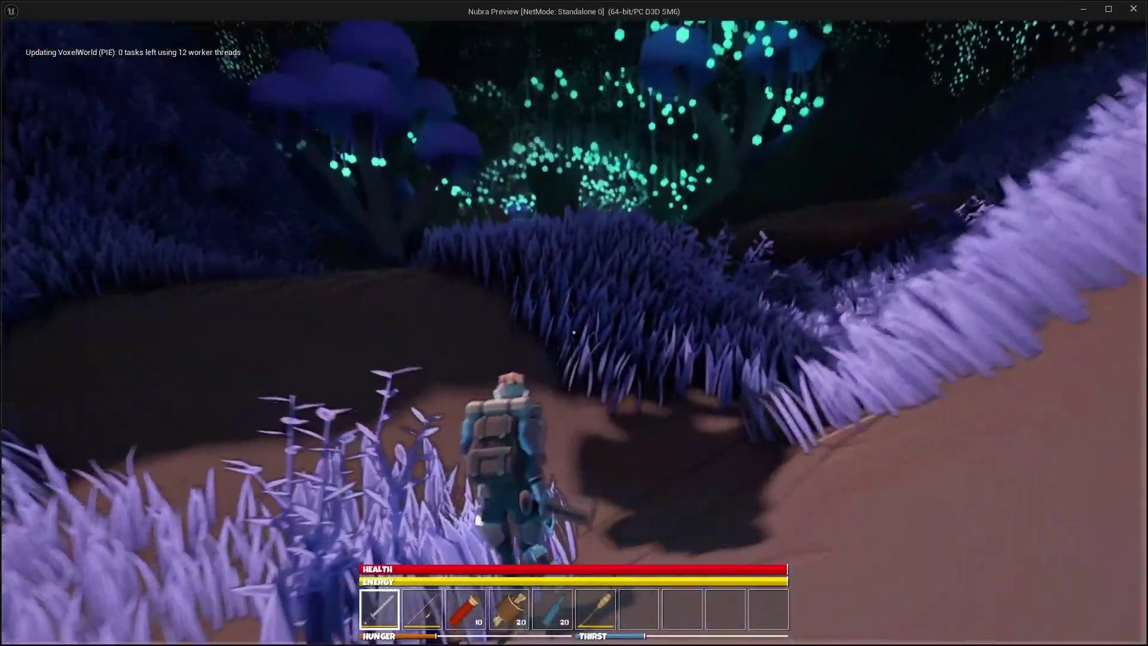
pyautogui.press('w')
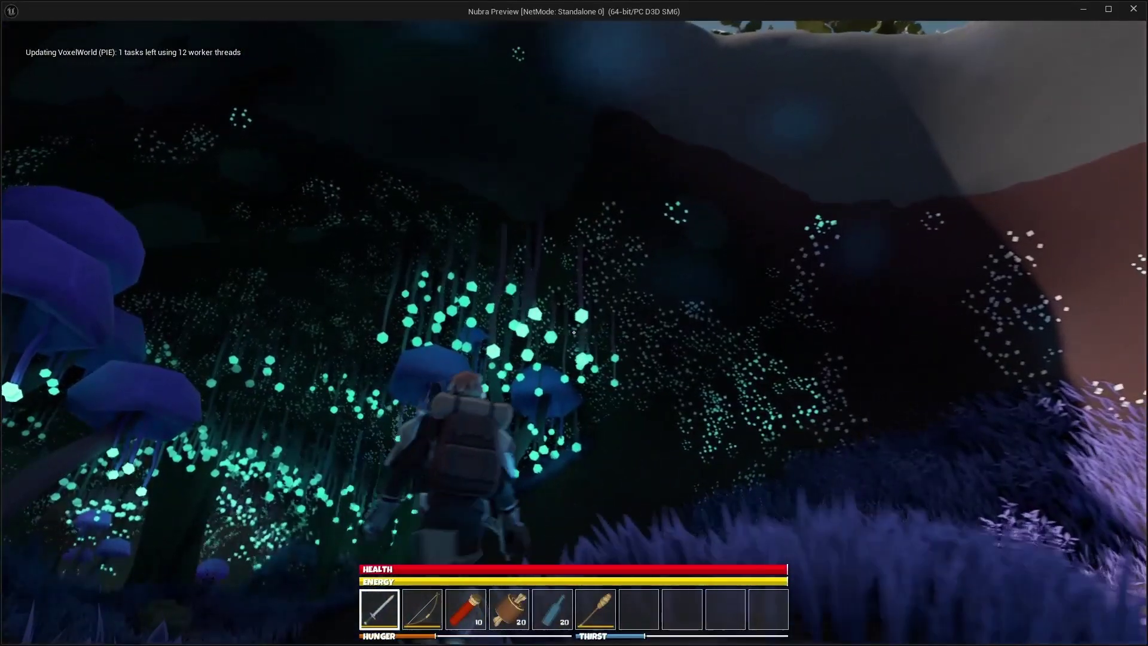
pyautogui.press('w')
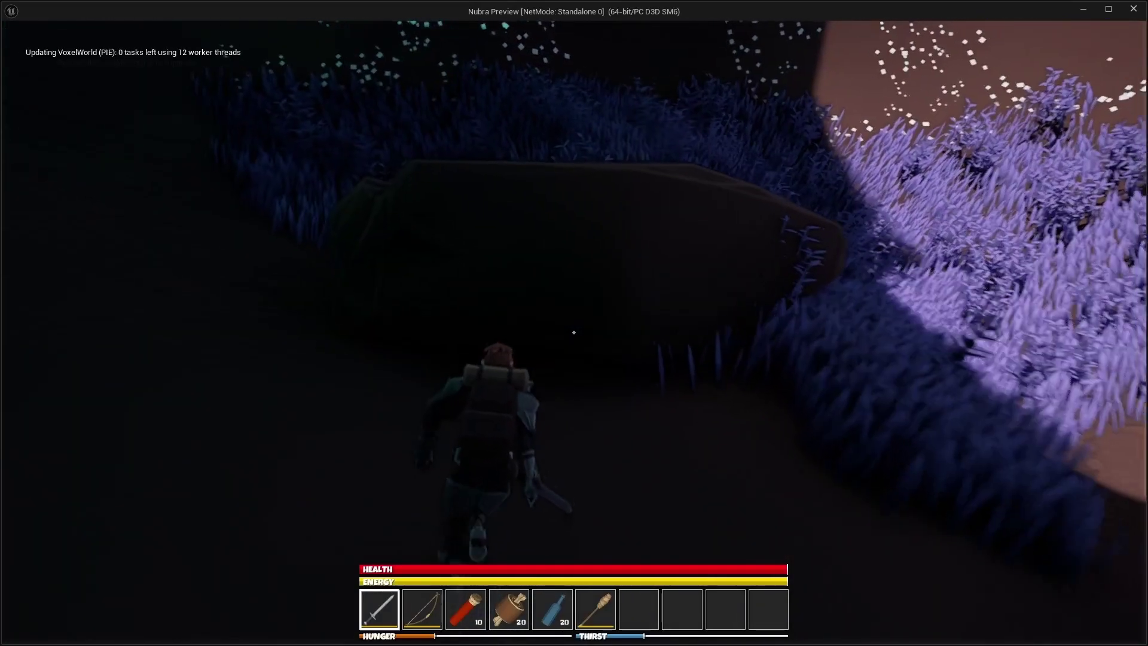
pyautogui.press('w')
pyautogui.press('space')
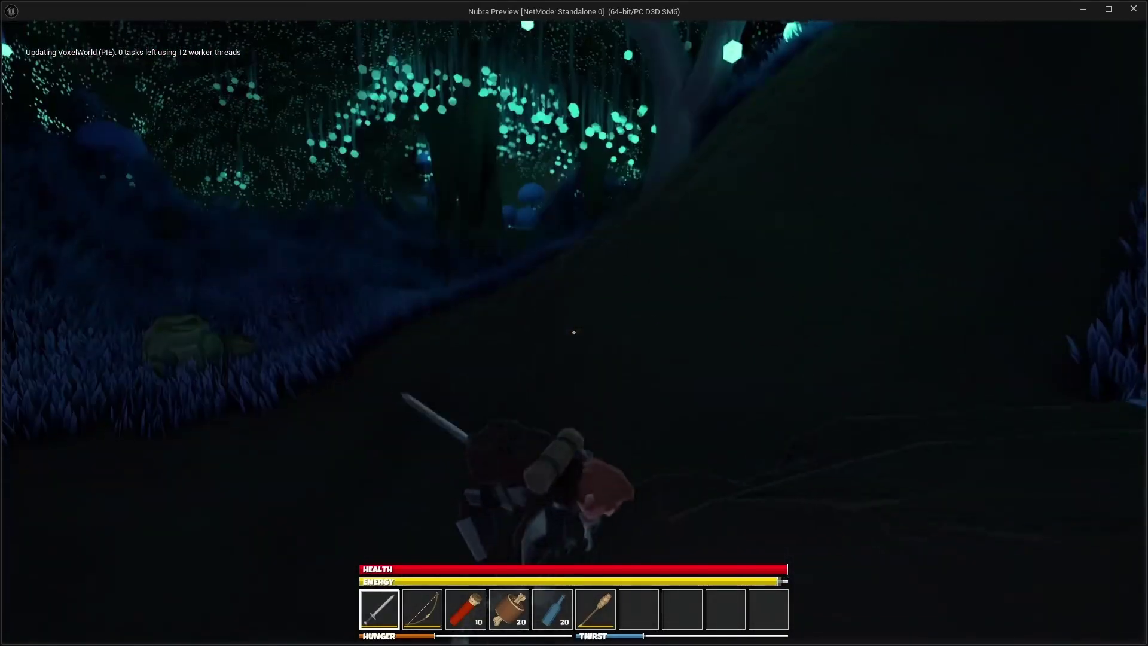
# Step: Walk past the blue mushrooms and sprint along the dark slope deeper into the cave towards the hanging glowing plants
pyautogui.press('w')
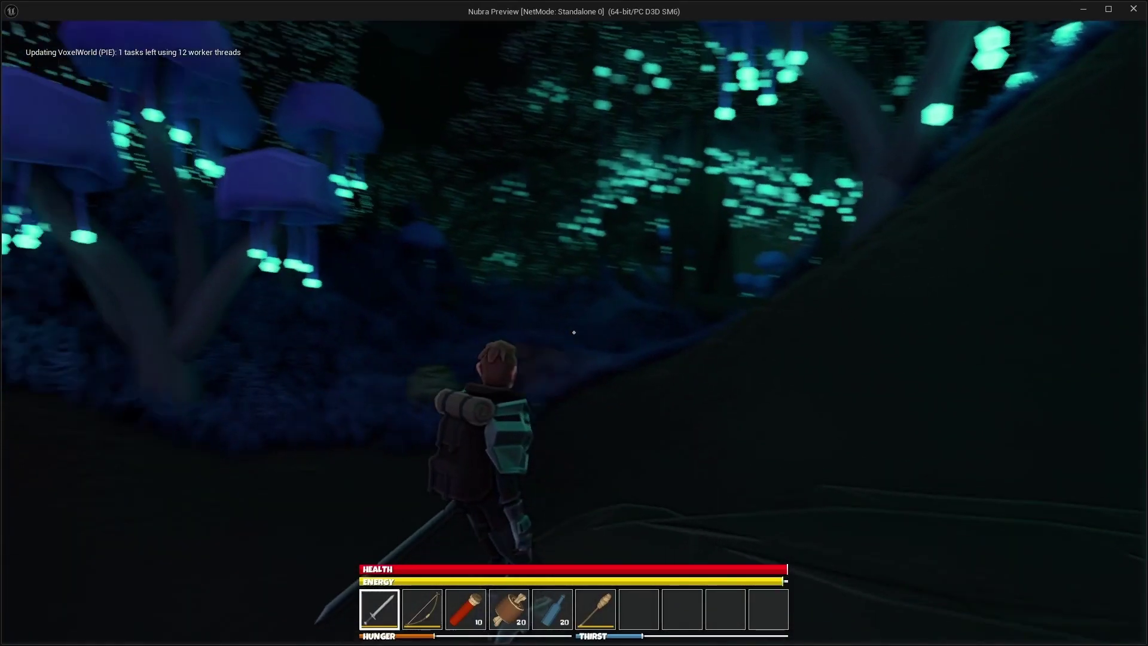
pyautogui.press('w')
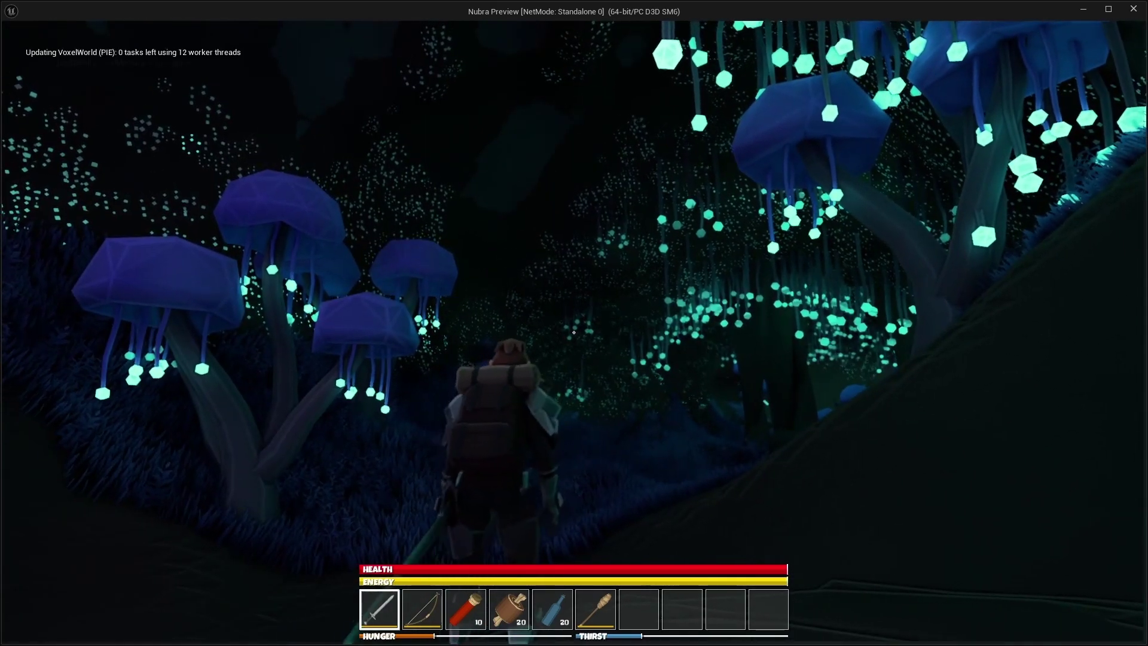
pyautogui.press('w')
pyautogui.hotkey('shift', 'w')
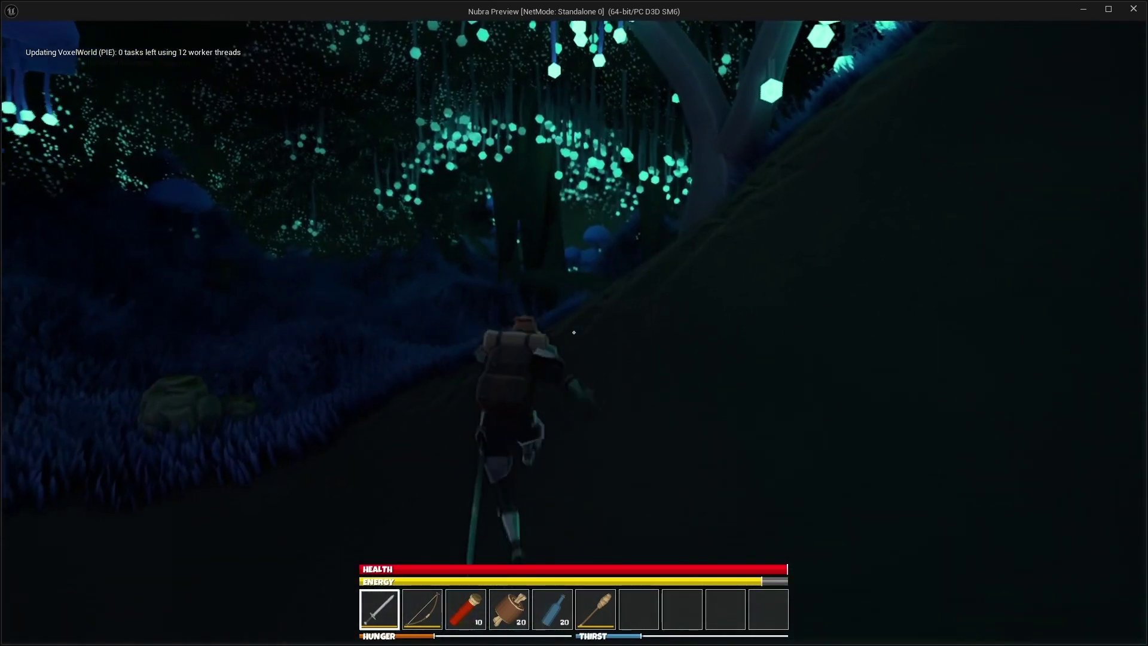
pyautogui.press('w')
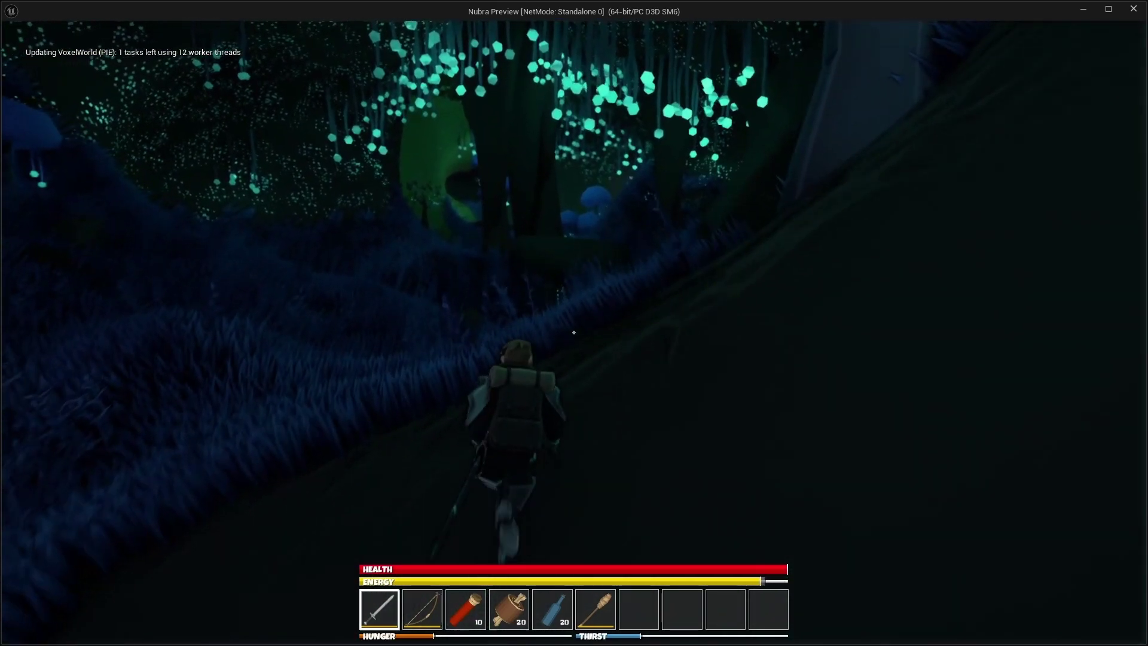
pyautogui.press('w')
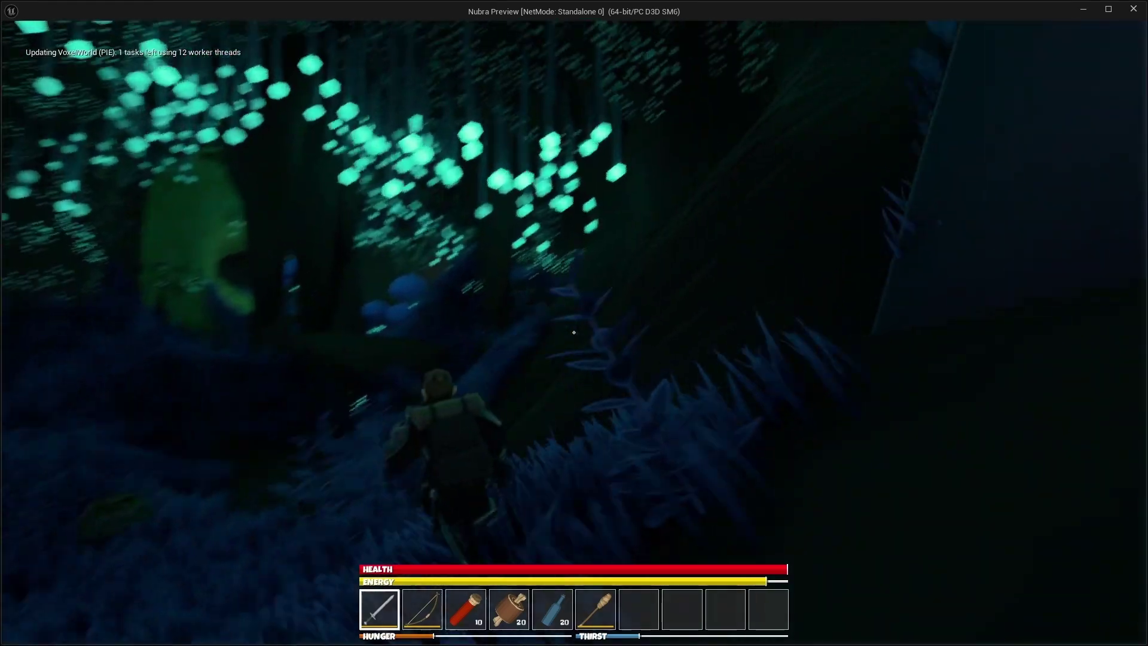
# Step: Cross the blue grass past the huge dark trunks and stand on the flat rock facing the cave opening
pyautogui.press('w')
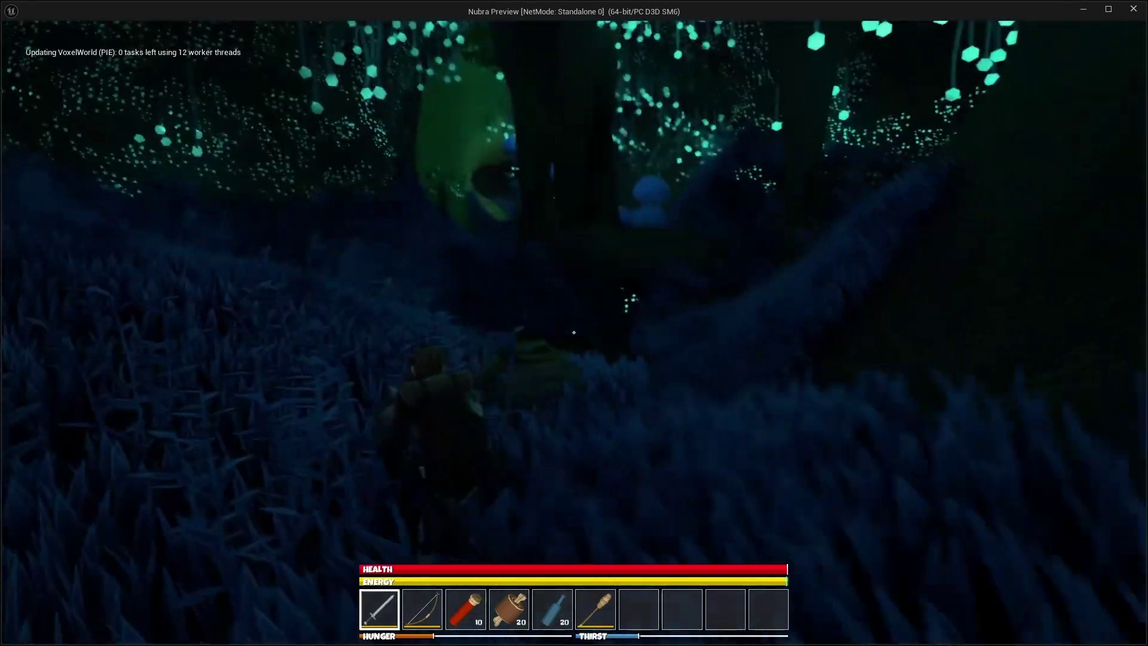
pyautogui.press('w')
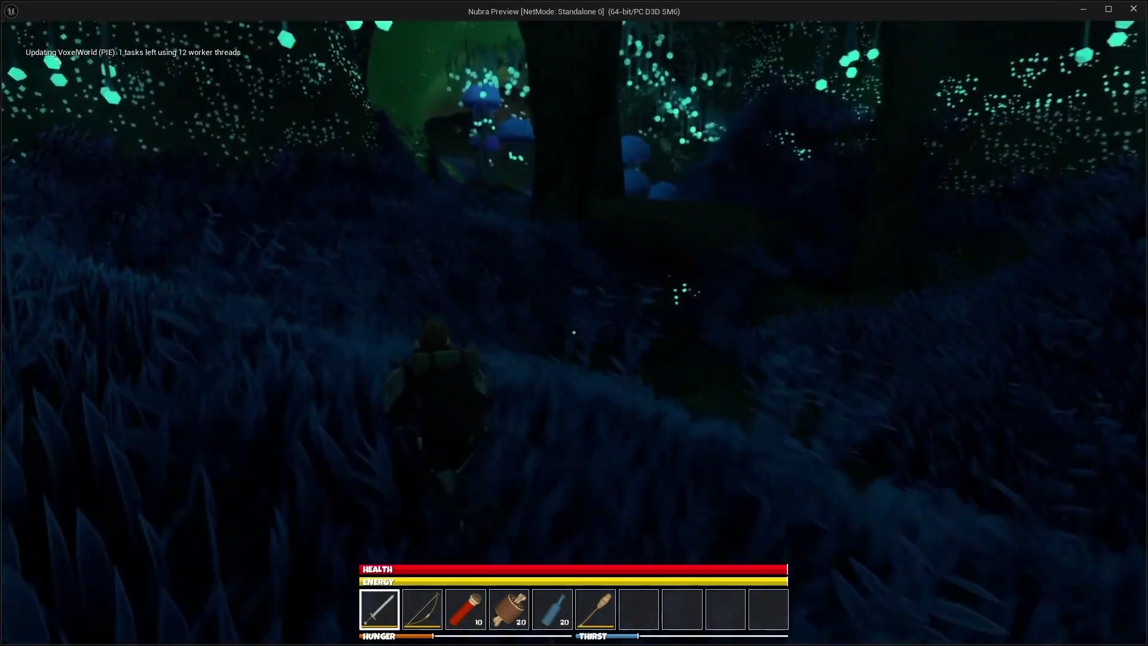
pyautogui.press('w')
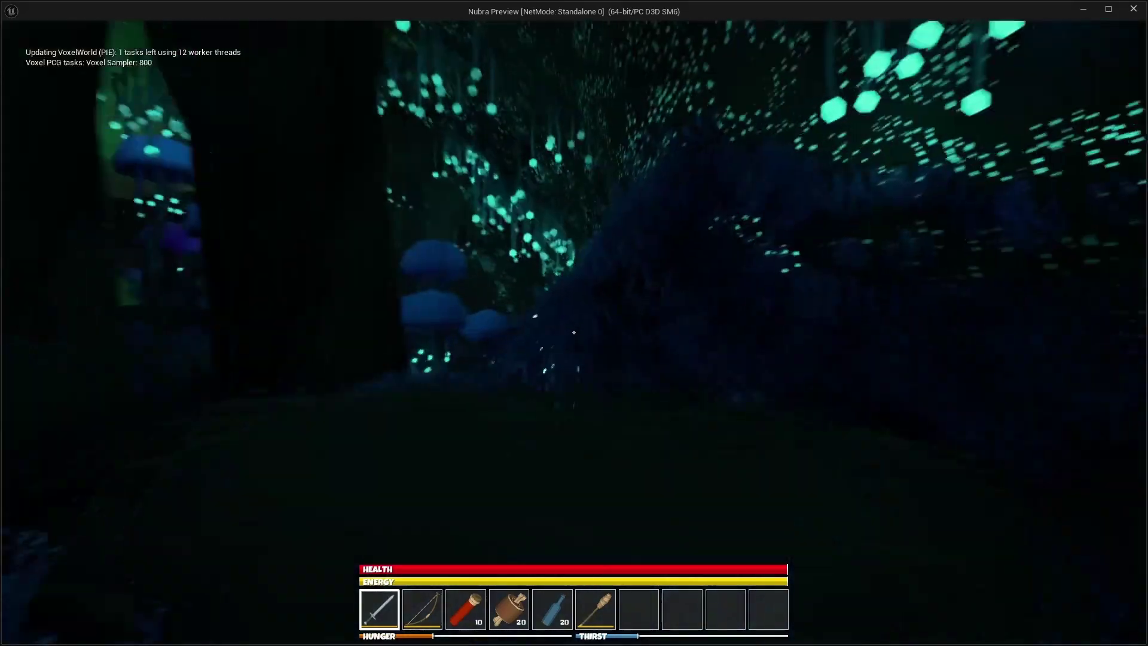
pyautogui.press('w')
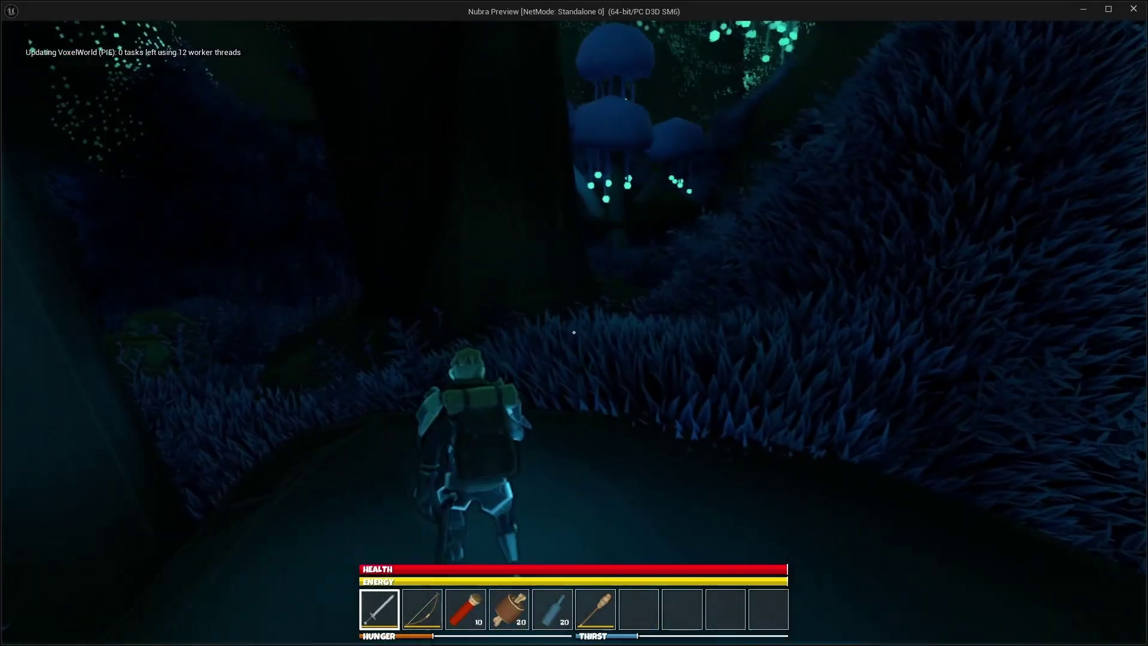
pyautogui.press('w')
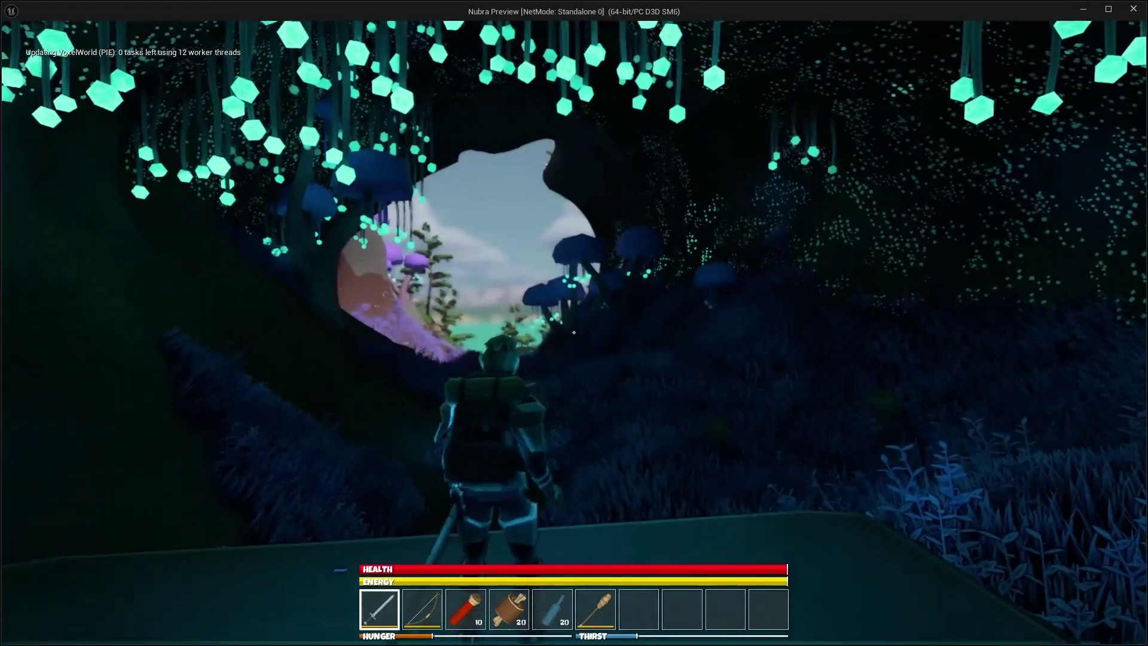
pyautogui.press('w')
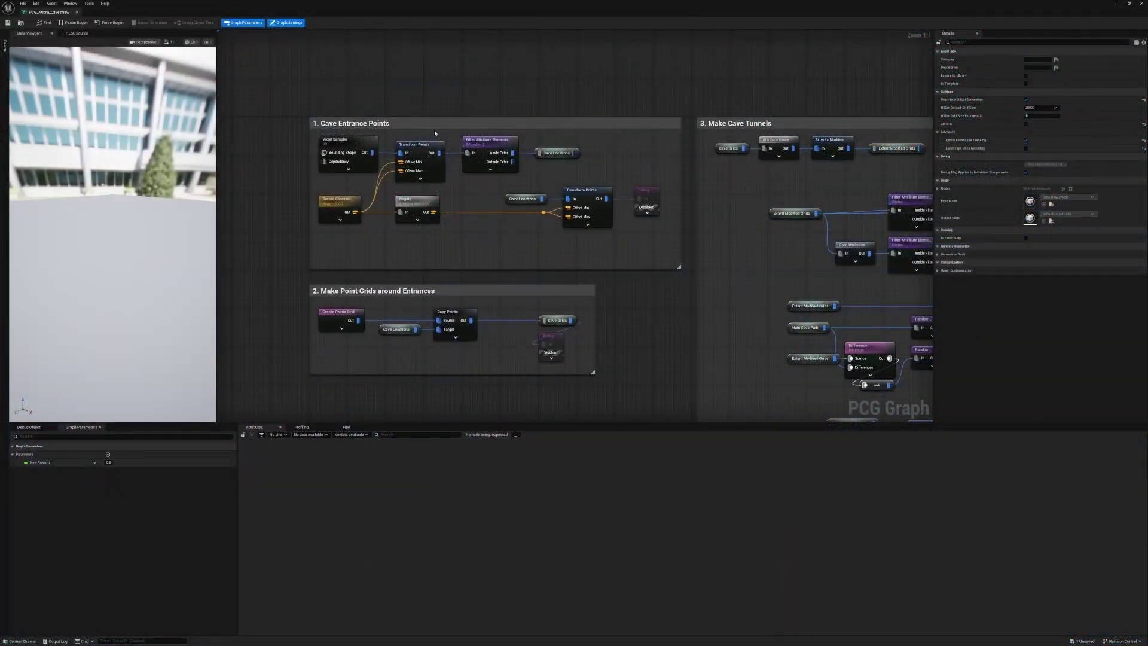
# Step: Switch to the cave PCG graph and inspect the Voxel Sampler and Filter Attribute Elements nodes in Cave Entrance Points
pyautogui.click(352, 143)
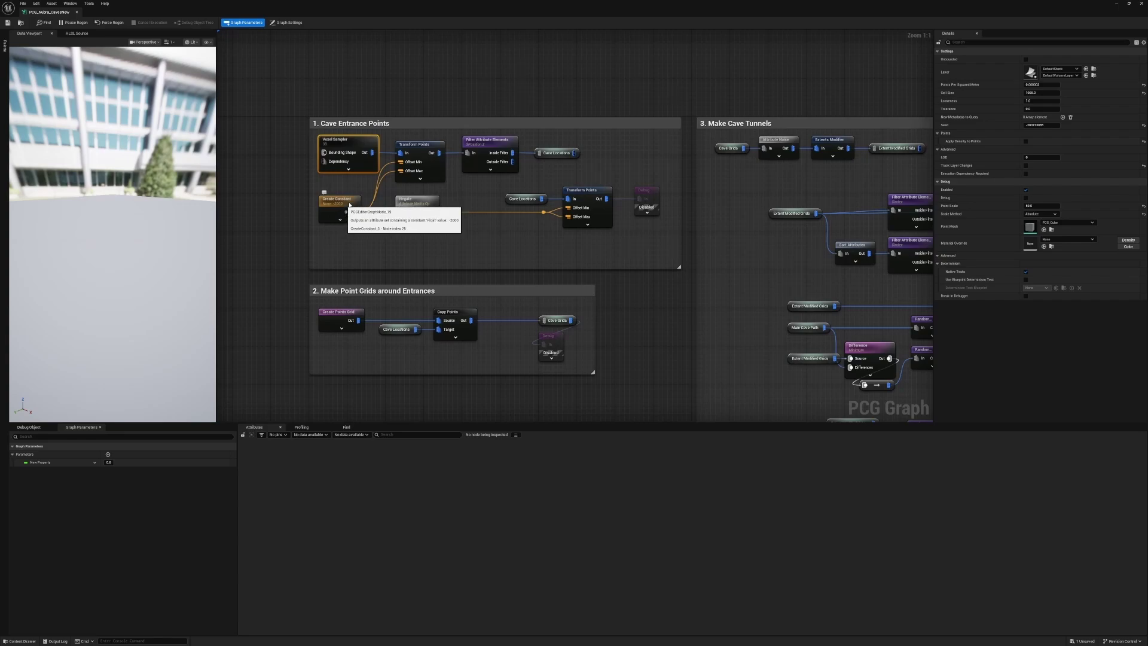
pyautogui.click(495, 145)
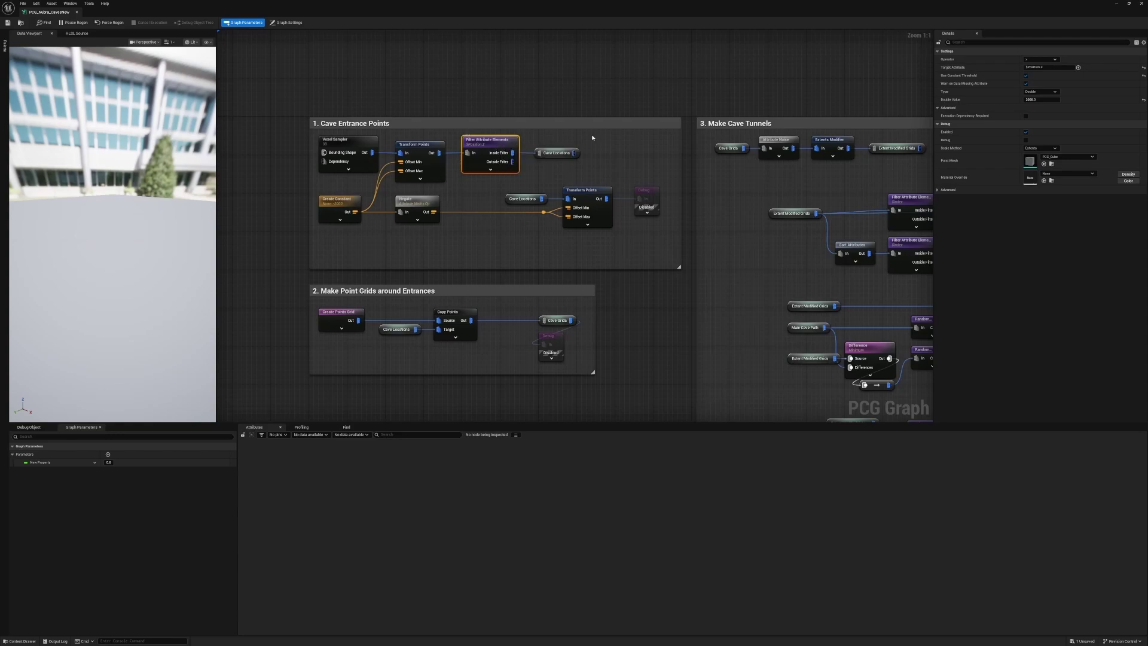
pyautogui.click(612, 157)
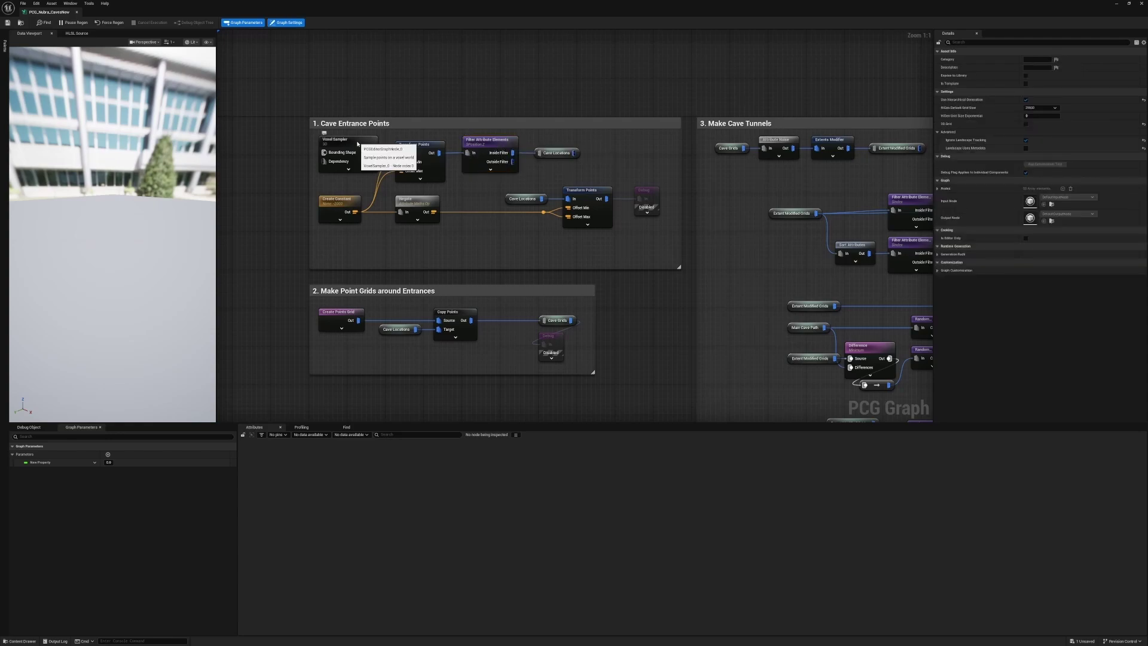
pyautogui.click(506, 144)
# Step: Shrink the graph window to uncover the level viewport and enable the Debug node in Cave Entrance Points
pyautogui.doubleClick(645, 7)
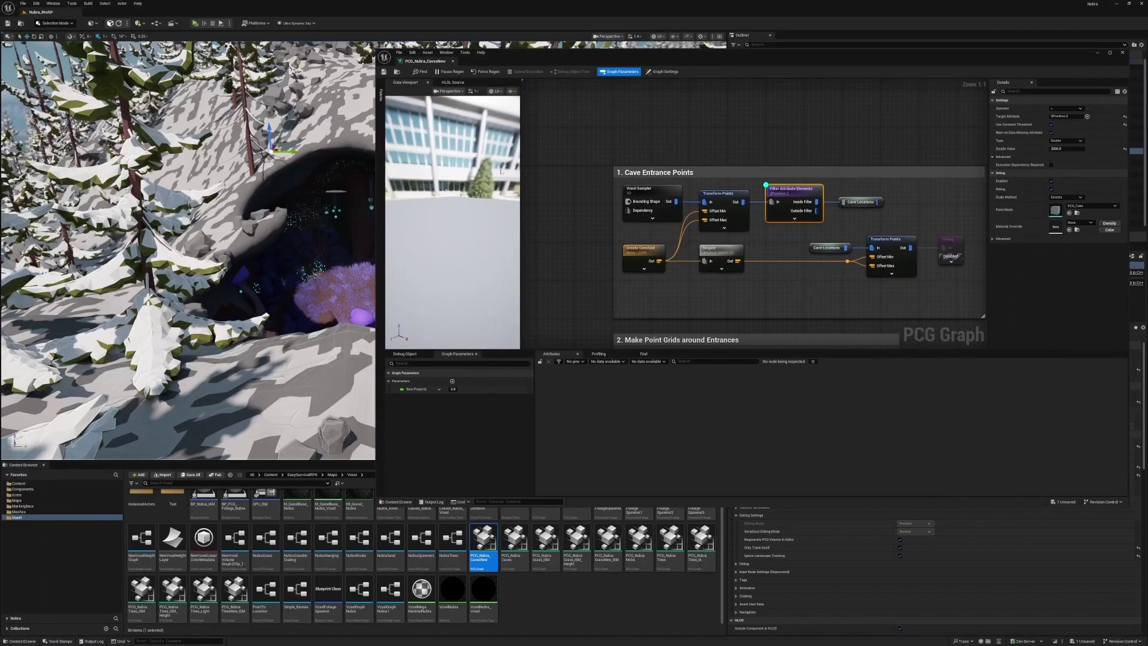
pyautogui.press('s')
pyautogui.scroll(4, 187, 251)
pyautogui.moveTo(188, 251); pyautogui.dragTo(188, 251, button='right')
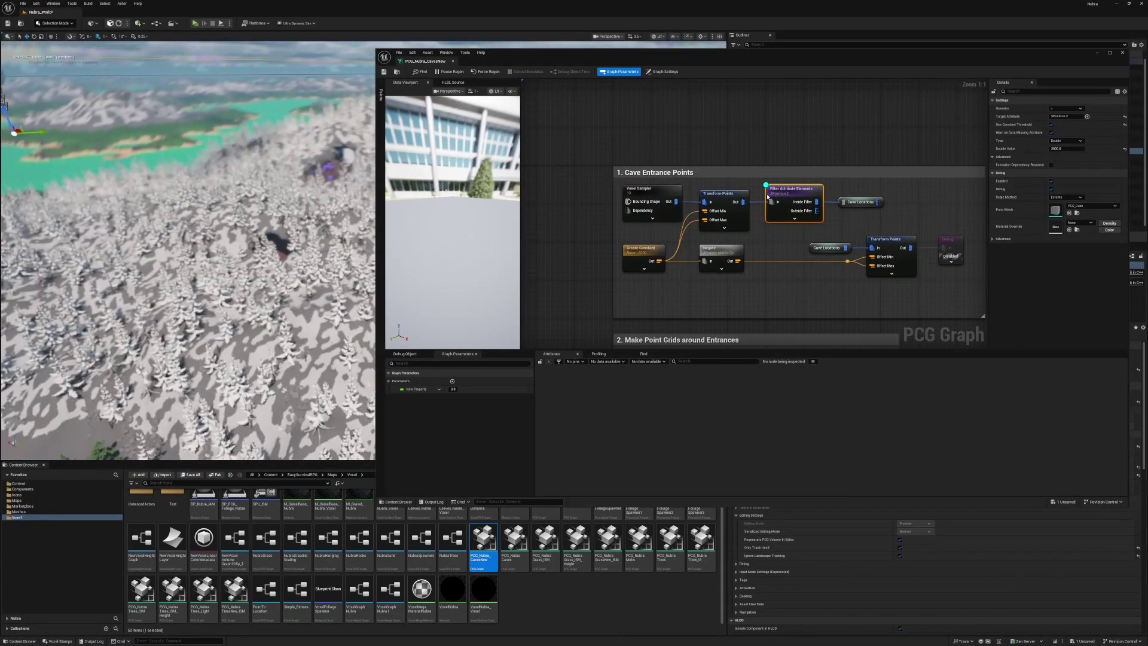
pyautogui.click(646, 190)
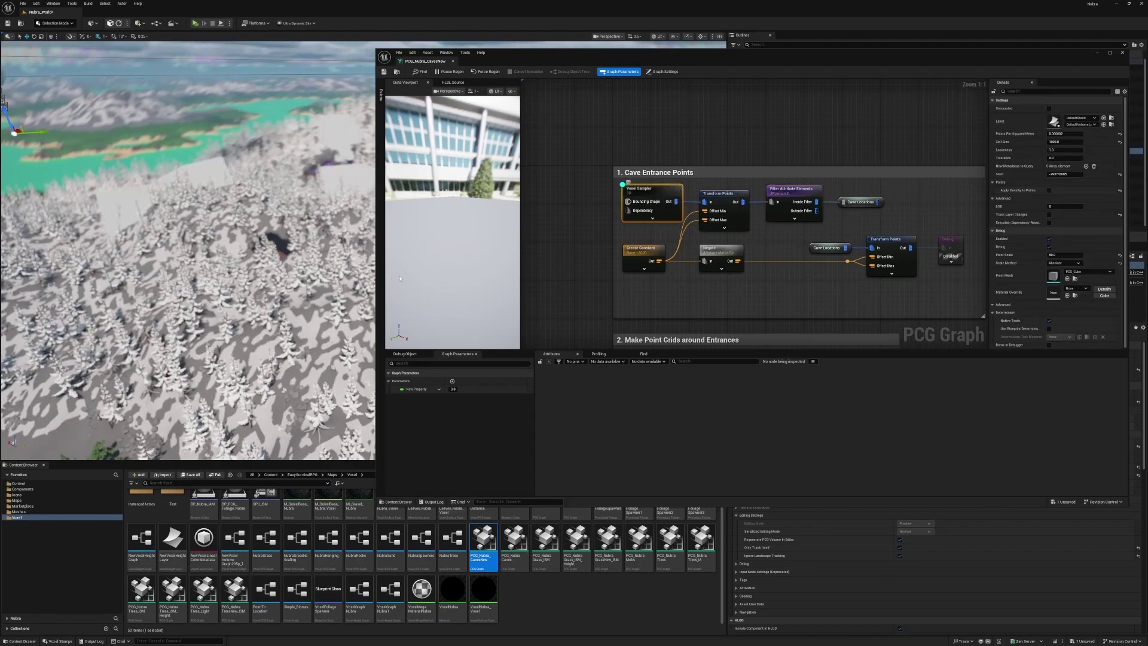
pyautogui.click(950, 243)
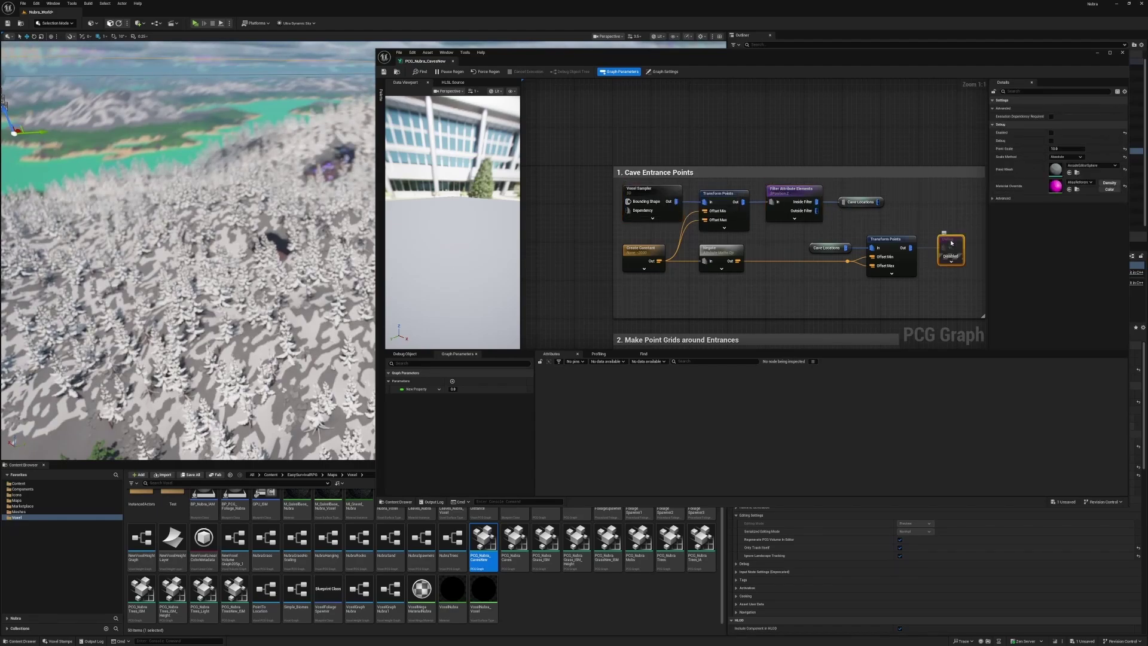
pyautogui.rightClick(951, 245)
pyautogui.click(1052, 134)
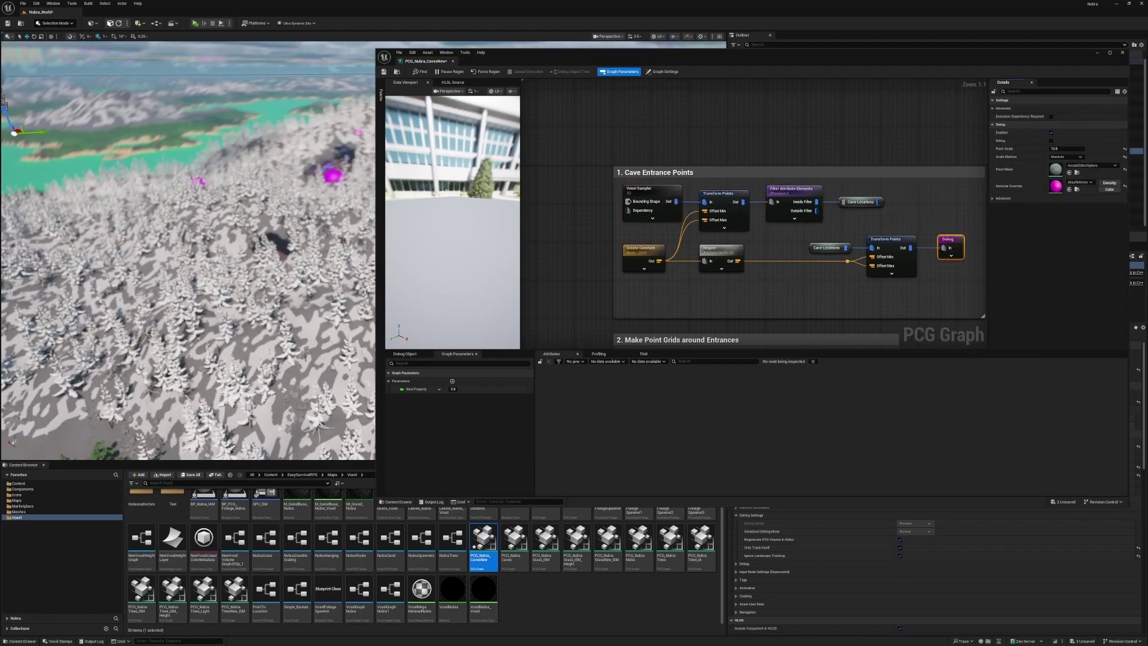
# Step: Minimize the graph window and fly over the landscape to view the magenta debug points at the cave entrances
pyautogui.moveTo(188, 251)
pyautogui.mouseDown(button='right')
pyautogui.moveTo(188, 221)
pyautogui.moveTo(221, 269)
pyautogui.moveTo(191, 246)
pyautogui.moveTo(198, 227)
pyautogui.moveTo(188, 251)
pyautogui.mouseUp(button='right')
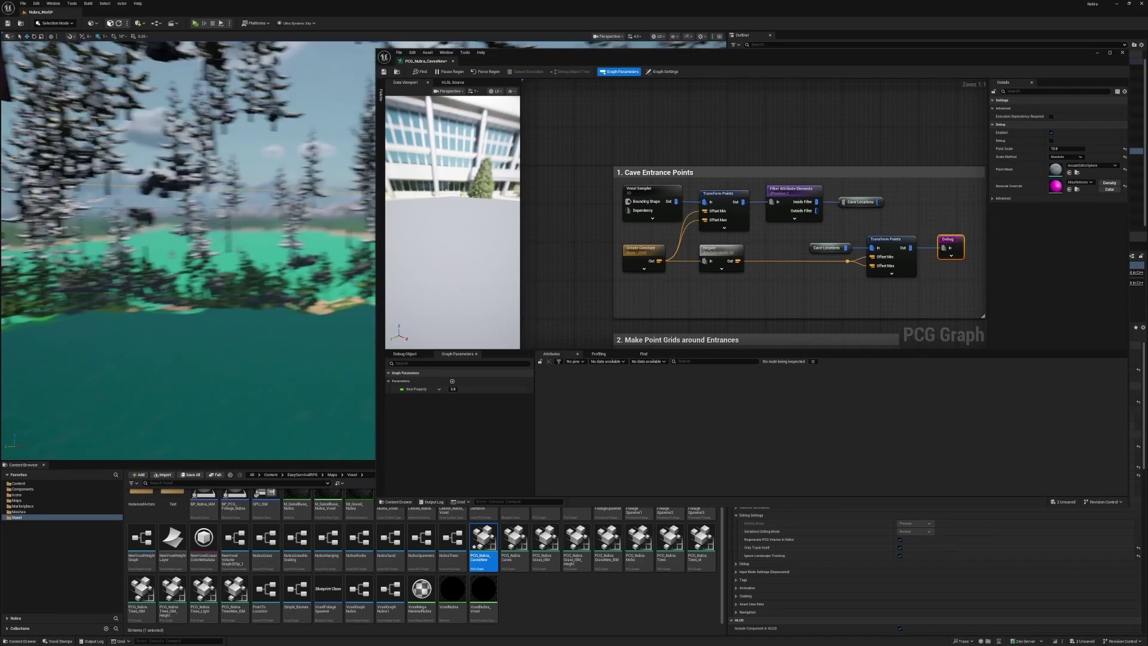
pyautogui.click(1098, 53)
pyautogui.moveTo(593, 205)
pyautogui.mouseDown(button='right')
pyautogui.moveTo(478, 206)
pyautogui.moveTo(593, 206)
pyautogui.mouseUp(button='right')
# Step: Return to the graph's Make Point Grids around Entrances section and inspect the Create Points Grid node
pyautogui.hotkey('alt', 'Tab')
pyautogui.moveTo(803, 311); pyautogui.dragTo(747, 188, button='right')
pyautogui.click(587, 233)
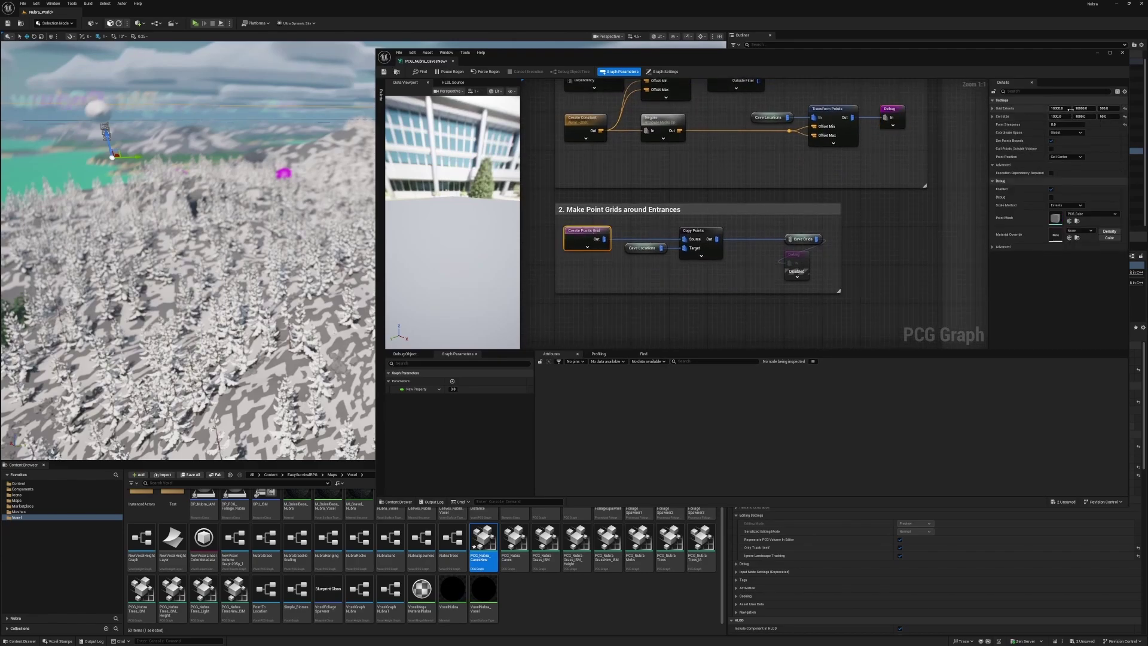
# Step: Enable the Debug node in Make Point Grids around Entrances and disable the one in Cave Entrance Points
pyautogui.click(802, 257)
pyautogui.rightClick(802, 257)
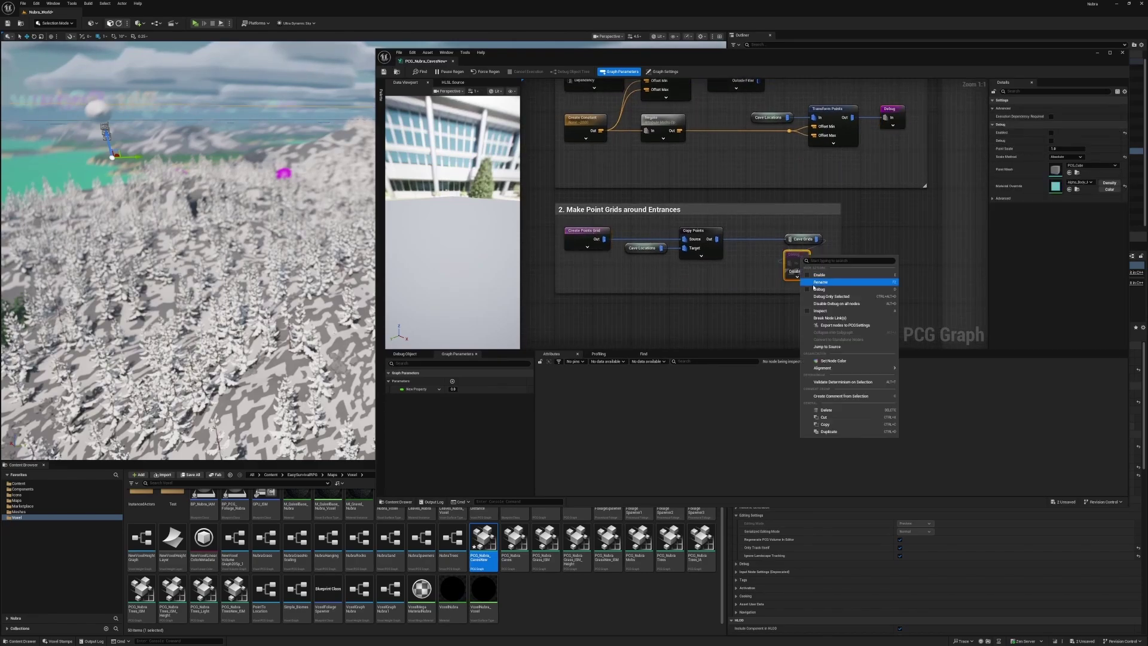
pyautogui.click(893, 110)
pyautogui.rightClick(893, 111)
pyautogui.click(899, 131)
# Step: Minimize the graph window and fly through the snowy forest to examine the debug point grid around a cave entrance
pyautogui.click(1098, 52)
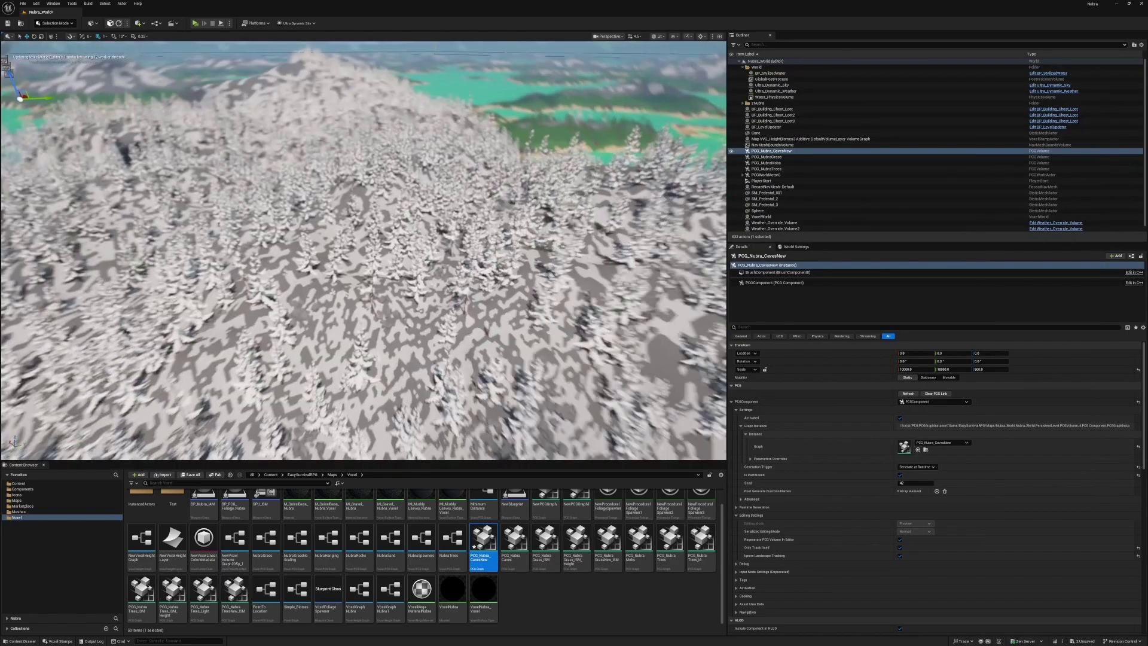
pyautogui.press('w')
pyautogui.moveTo(364, 250); pyautogui.dragTo(258, 210, button='right')
pyautogui.press('w')
pyautogui.press('w')
pyautogui.press('w')
pyautogui.press('w')
# Step: Bring back the PCG graph, maximize its window and show the Make Cave Tunnels section with nothing selected
pyautogui.hotkey('alt', 'Tab')
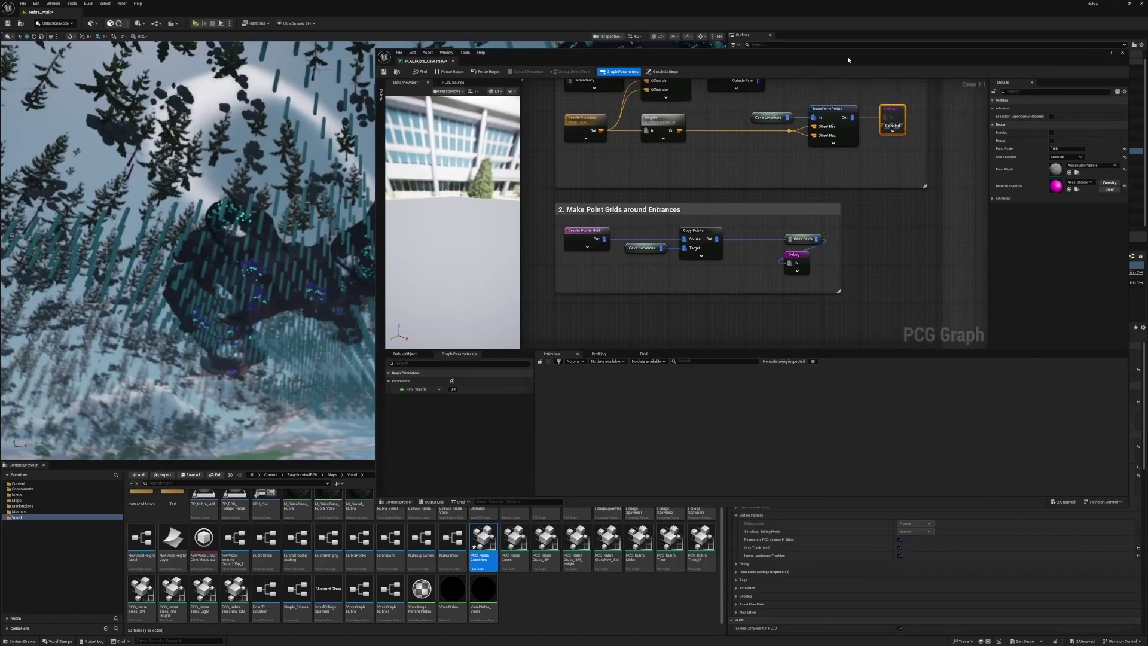
pyautogui.doubleClick(849, 60)
pyautogui.moveTo(654, 169); pyautogui.dragTo(340, 291, button='right')
pyautogui.moveTo(687, 259); pyautogui.dragTo(622, 203, button='right')
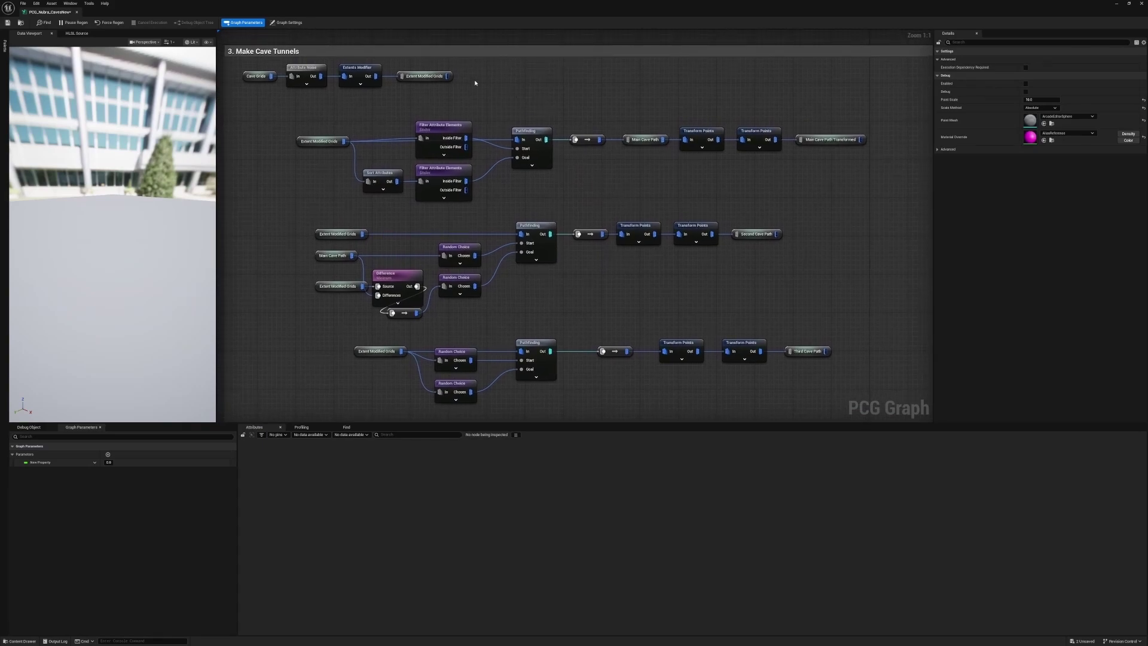
pyautogui.click(571, 99)
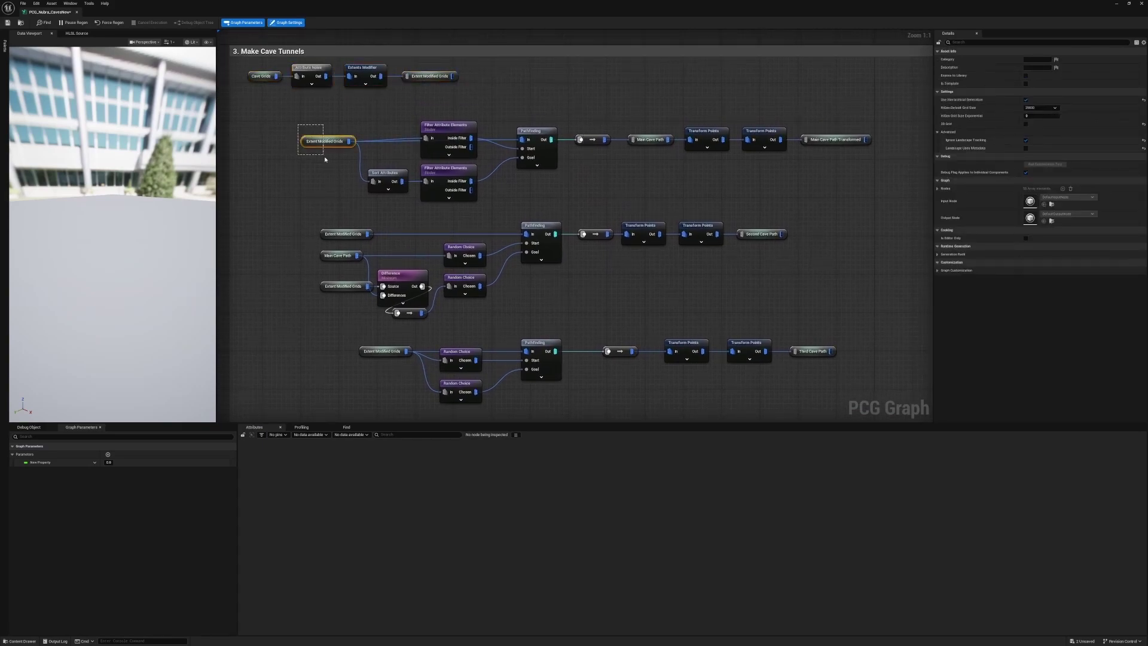
# Step: Inspect the first tunnel path's Extent Modified Grids input, both Filter Attribute Elements nodes and the Sort Attributes node
pyautogui.moveTo(326, 161); pyautogui.dragTo(327, 163)
pyautogui.click(467, 131)
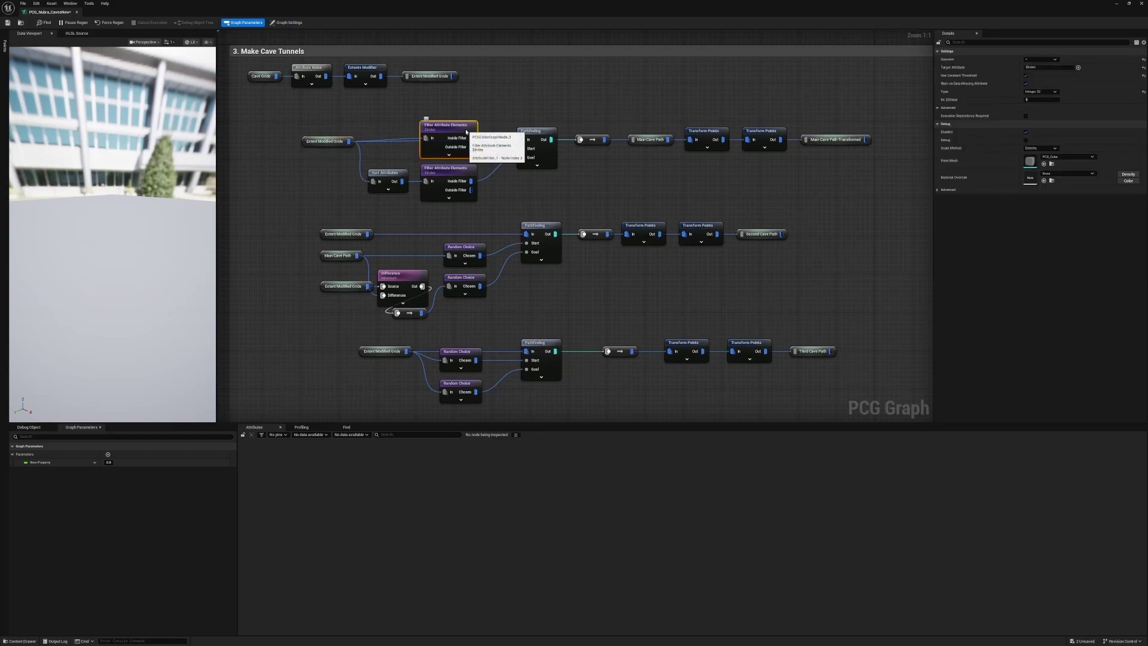
pyautogui.click(327, 140)
pyautogui.click(454, 132)
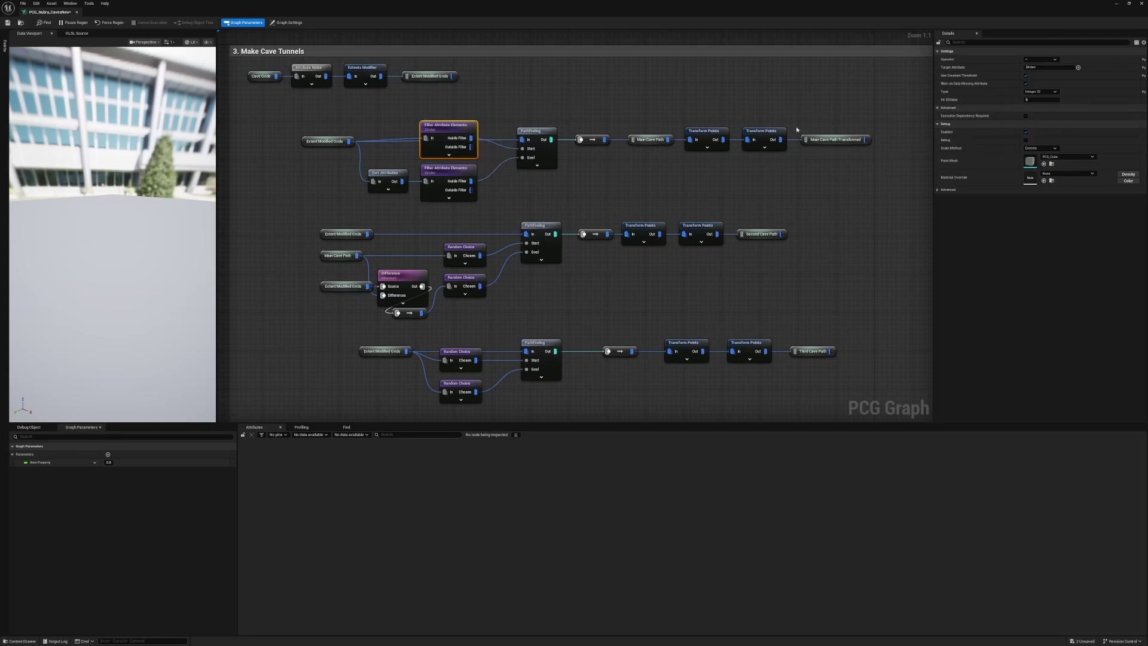
pyautogui.click(447, 173)
pyautogui.click(377, 179)
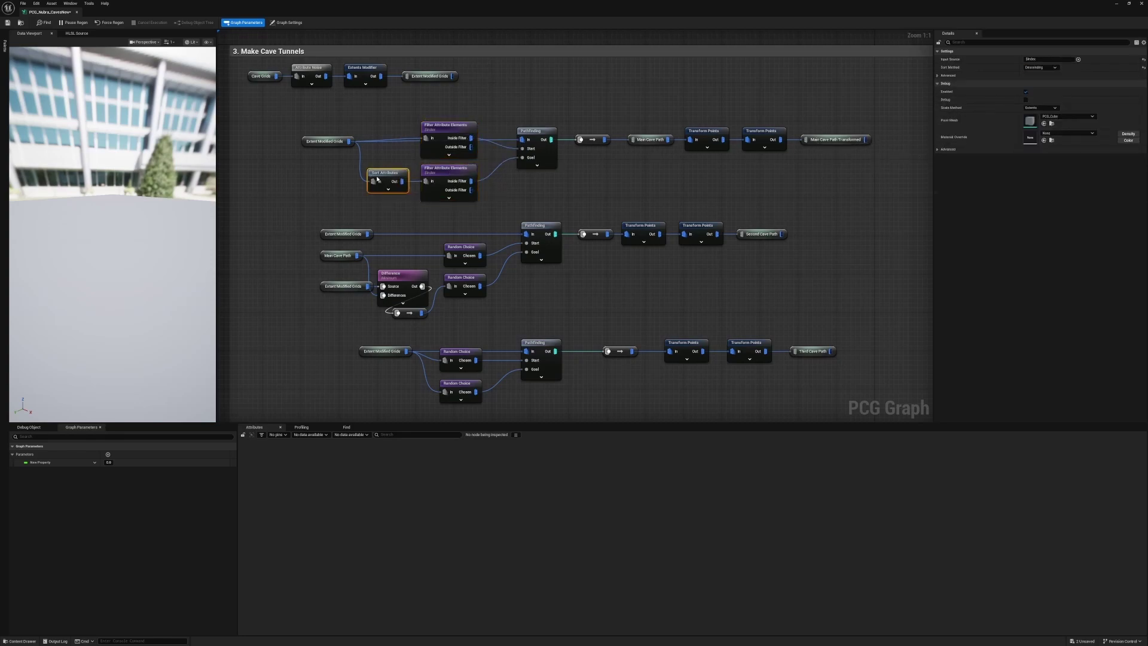
pyautogui.click(441, 172)
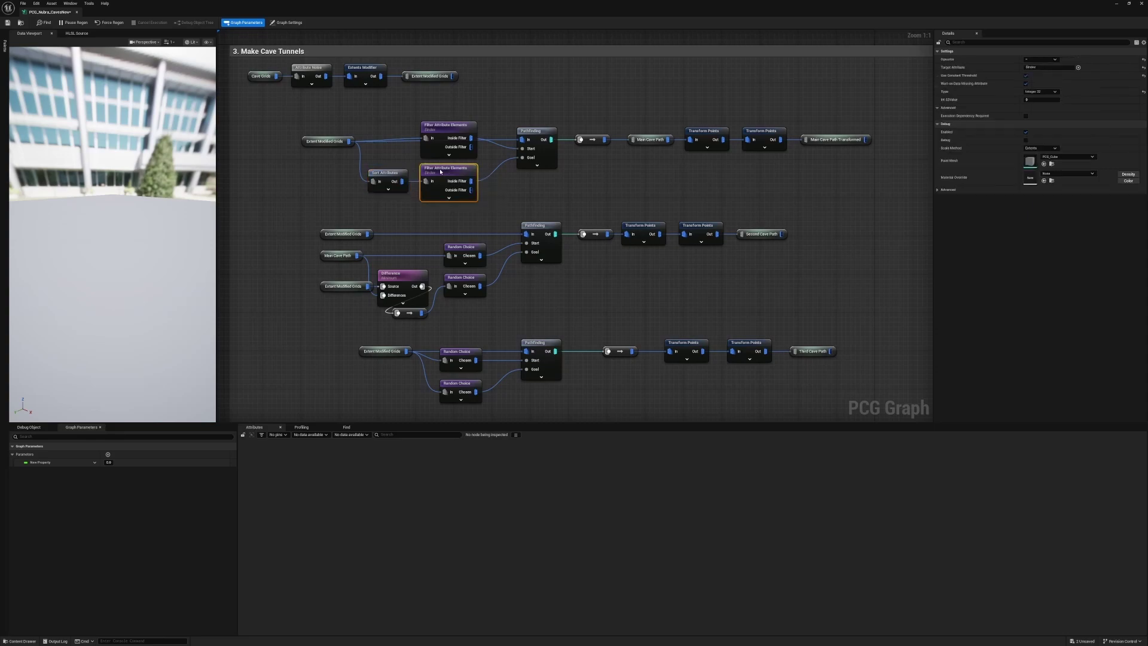
# Step: Inspect the main path's Pathfinding settings, the Attribute Noise node, the Transform Points nodes and the Main Cave Path Transformed output
pyautogui.click(530, 133)
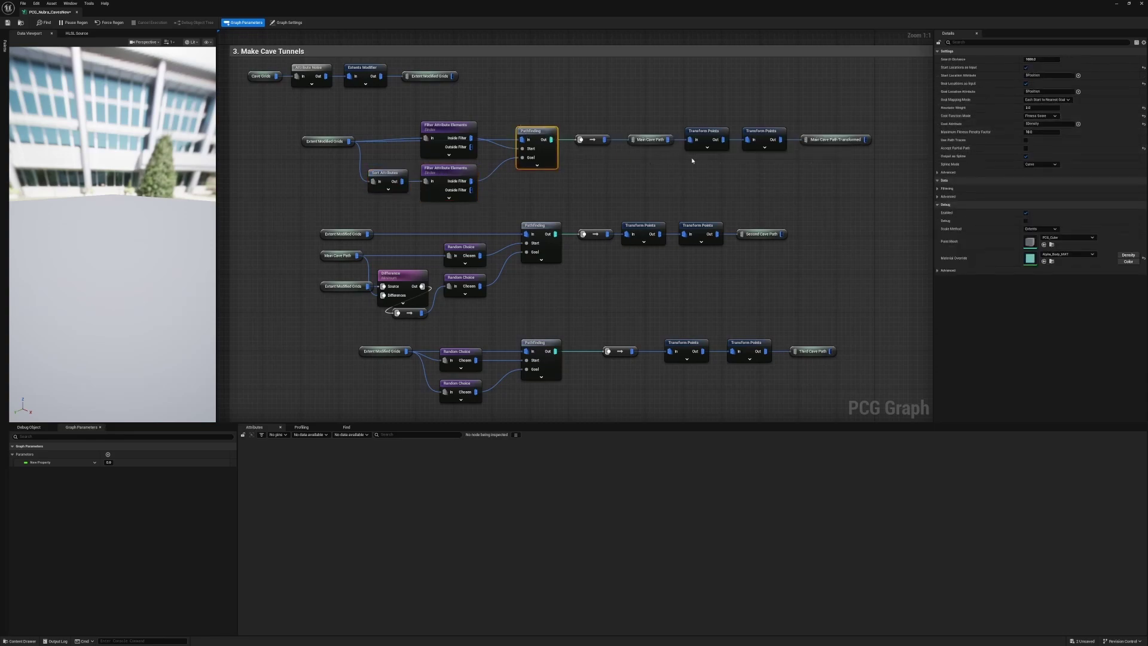
pyautogui.click(310, 68)
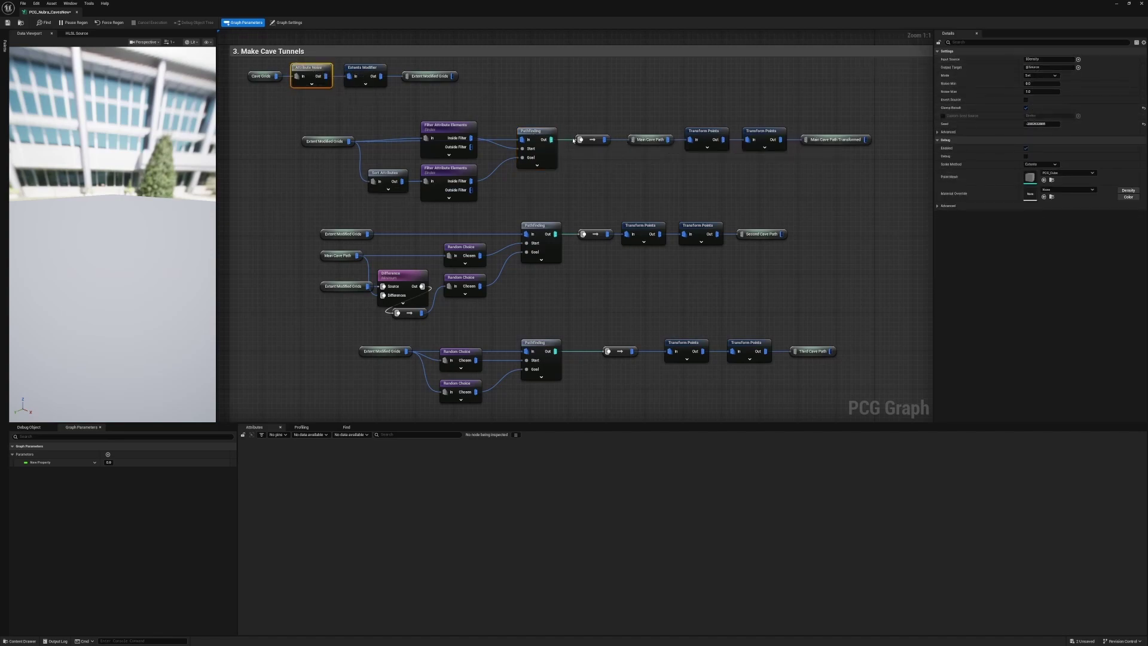
pyautogui.click(546, 132)
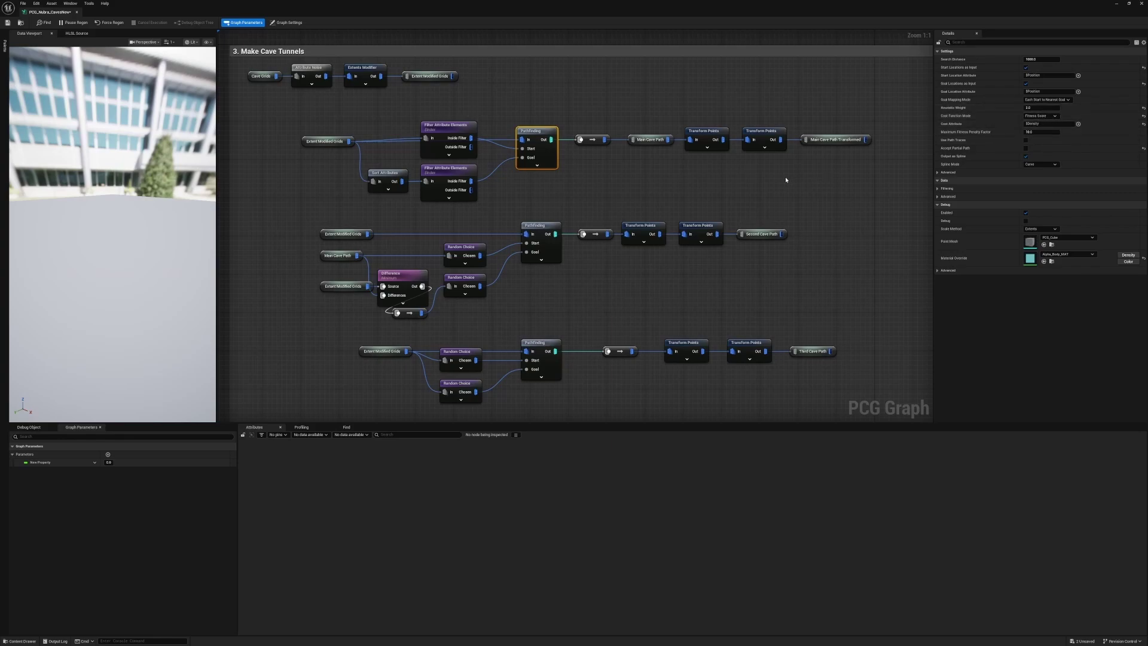
pyautogui.click(762, 132)
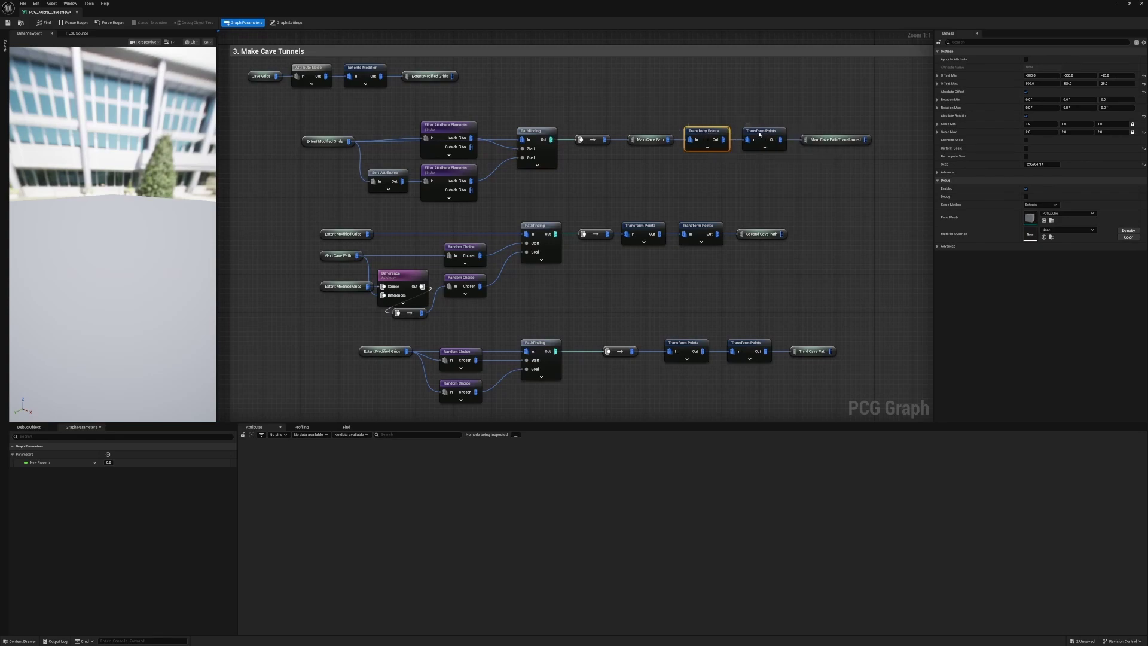
pyautogui.click(860, 141)
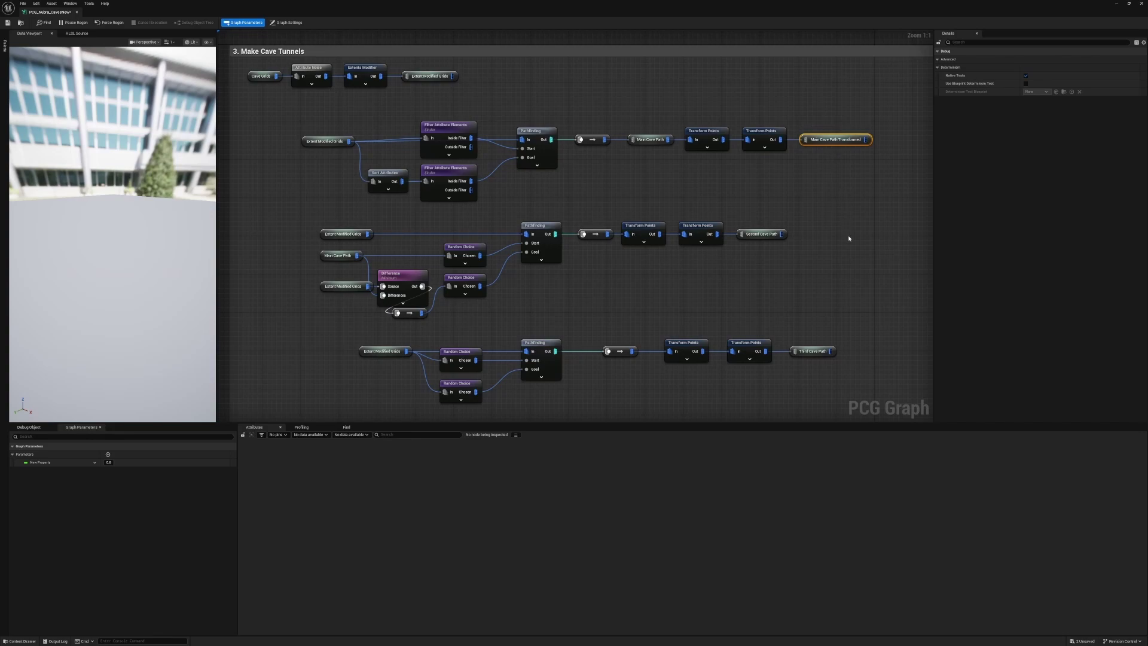
# Step: Examine the second and third cave path node chains in the Make Cave Tunnels section, leaving nothing selected
pyautogui.moveTo(850, 245); pyautogui.dragTo(840, 209, button='right')
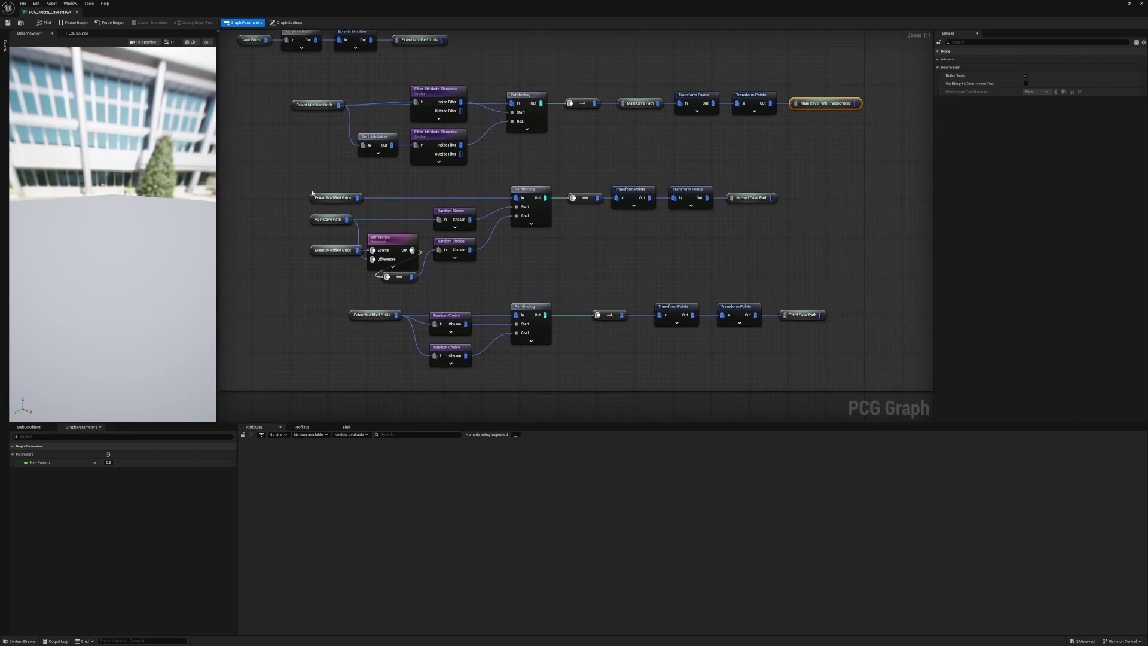
pyautogui.moveTo(286, 186); pyautogui.dragTo(816, 273)
pyautogui.click(566, 258)
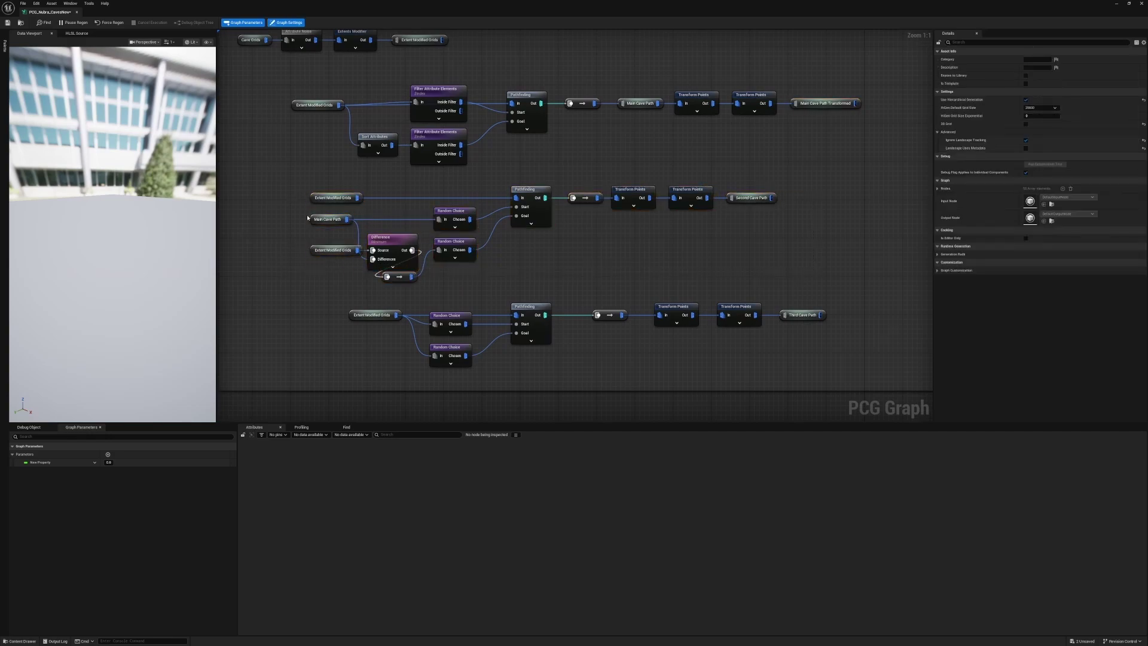
pyautogui.moveTo(351, 306); pyautogui.dragTo(837, 363)
pyautogui.click(773, 280)
# Step: Show the Place the Cave stamps section and inspect the main path's Voxel Stamp Spawner settings
pyautogui.moveTo(872, 226); pyautogui.dragTo(562, 306, button='right')
pyautogui.moveTo(882, 263); pyautogui.dragTo(568, 266, button='right')
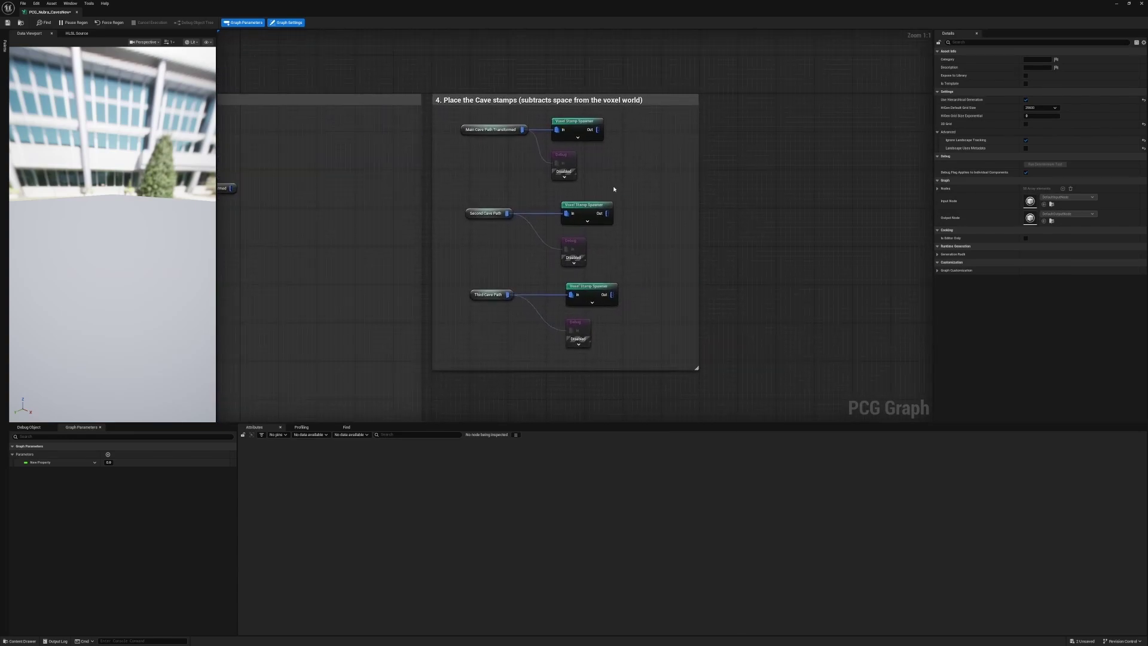
pyautogui.click(587, 125)
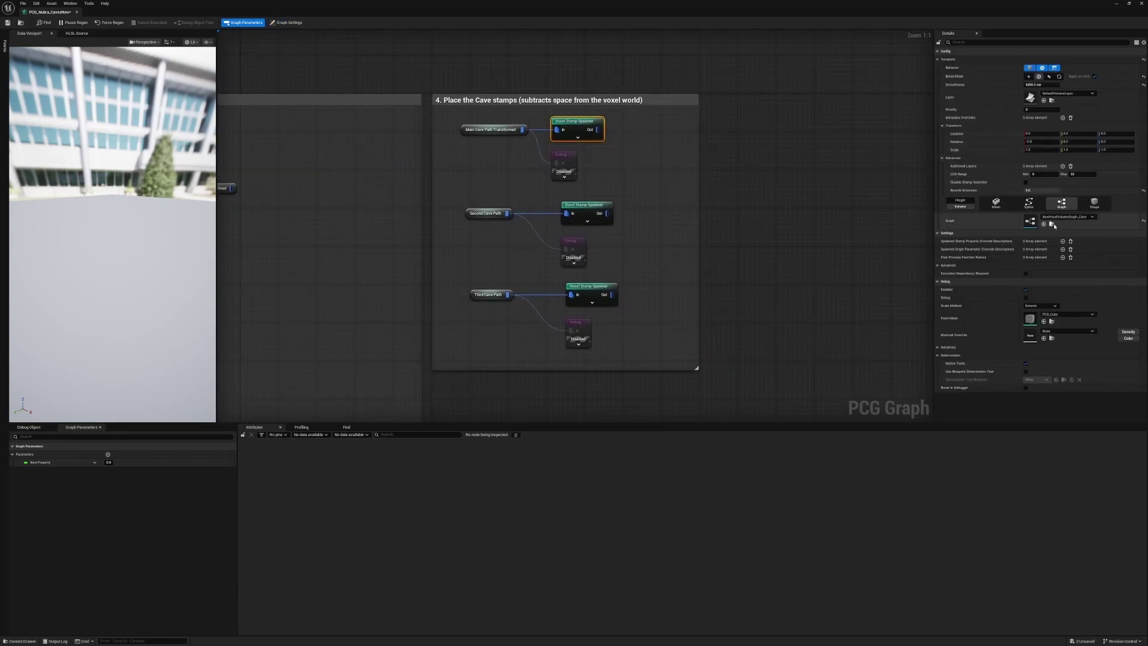
# Step: Open the NewVoxelVolumeGraph_Cave asset, maximize its window and examine the voxel node network around the volume output
pyautogui.doubleClick(508, 10)
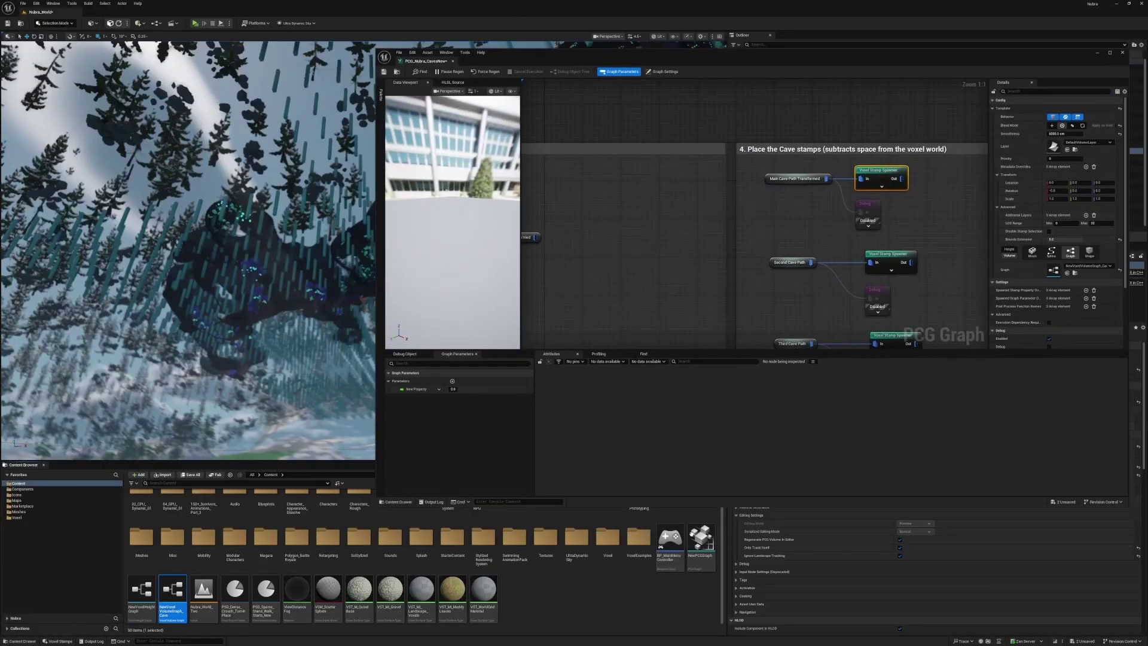
pyautogui.doubleClick(177, 590)
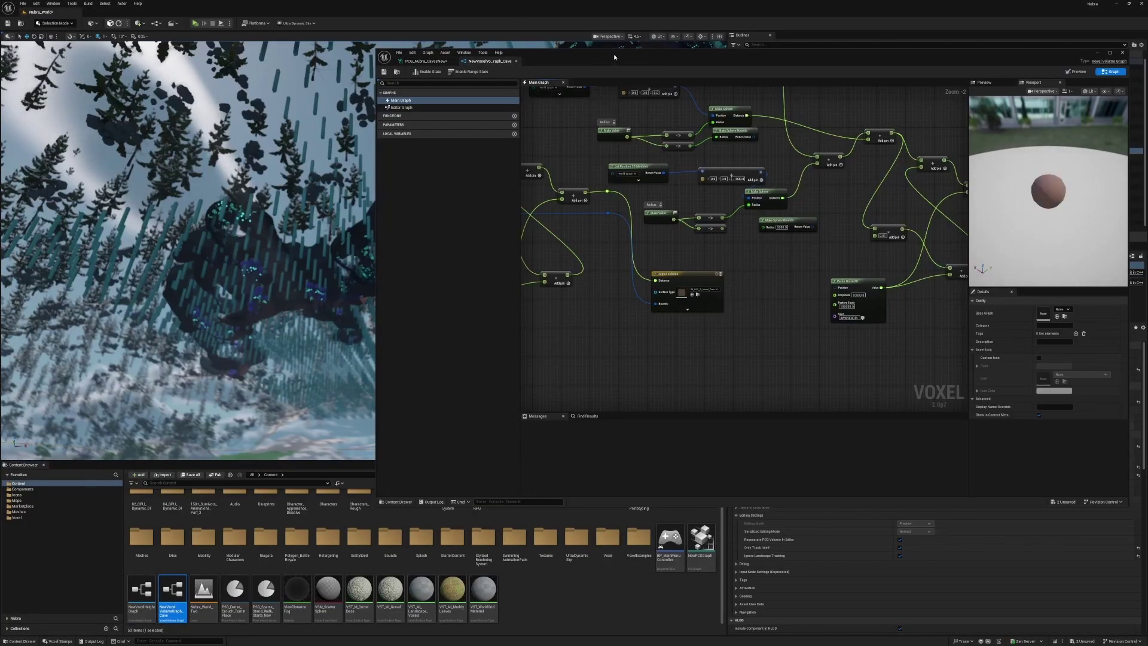
pyautogui.doubleClick(615, 57)
pyautogui.moveTo(512, 196); pyautogui.dragTo(739, 283, button='right')
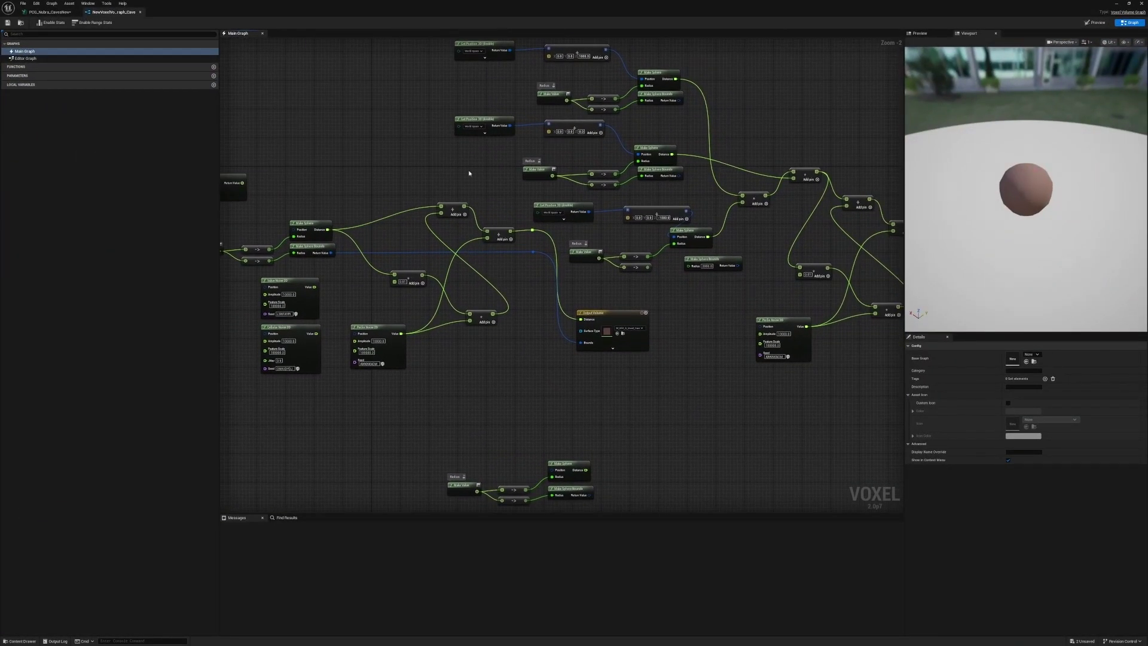
pyautogui.moveTo(845, 300); pyautogui.dragTo(723, 293, button='right')
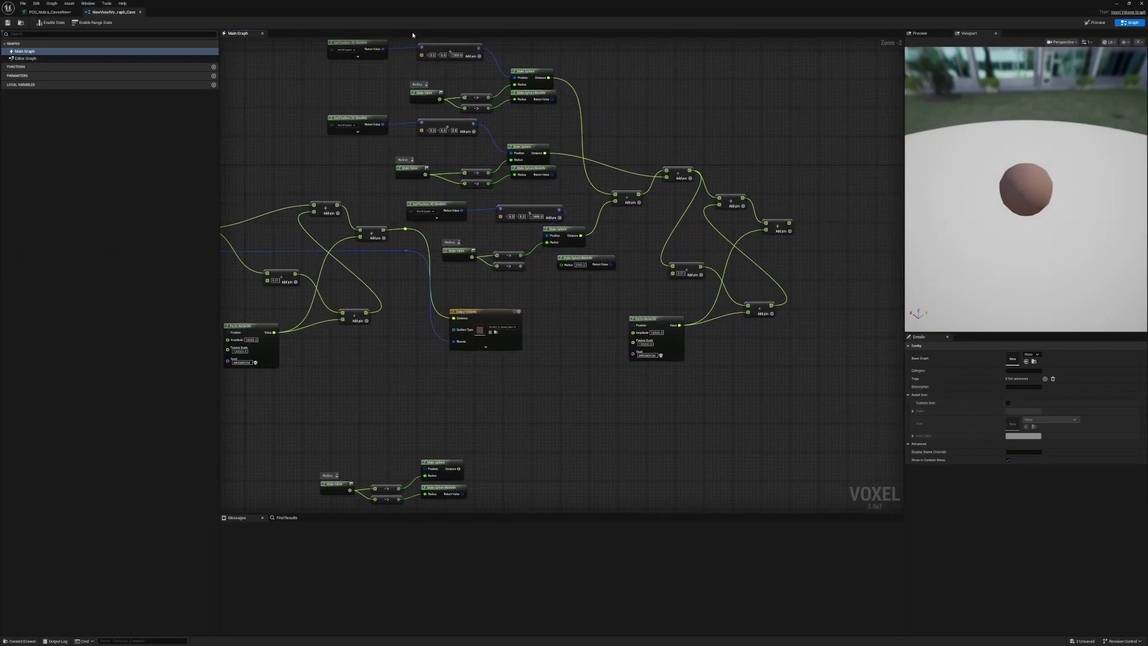
# Step: Return to the PCG graph, inspect the second and third Voxel Stamp Spawners, and disconnect all three spawners from their cave paths
pyautogui.click(43, 12)
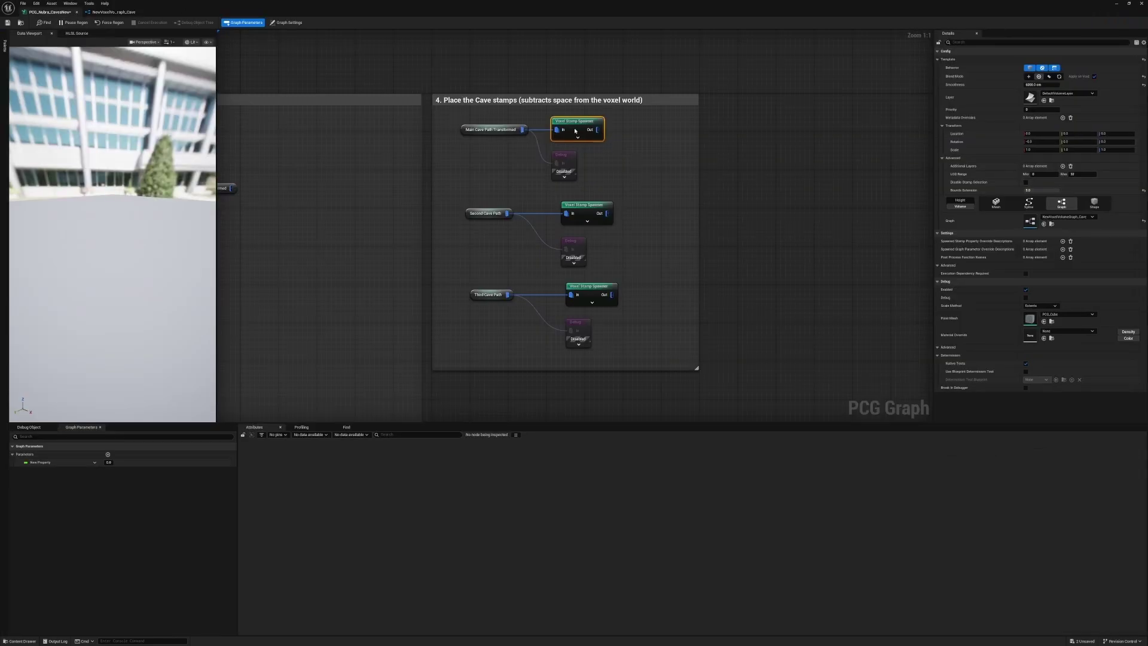
pyautogui.moveTo(701, 245); pyautogui.dragTo(695, 251, button='right')
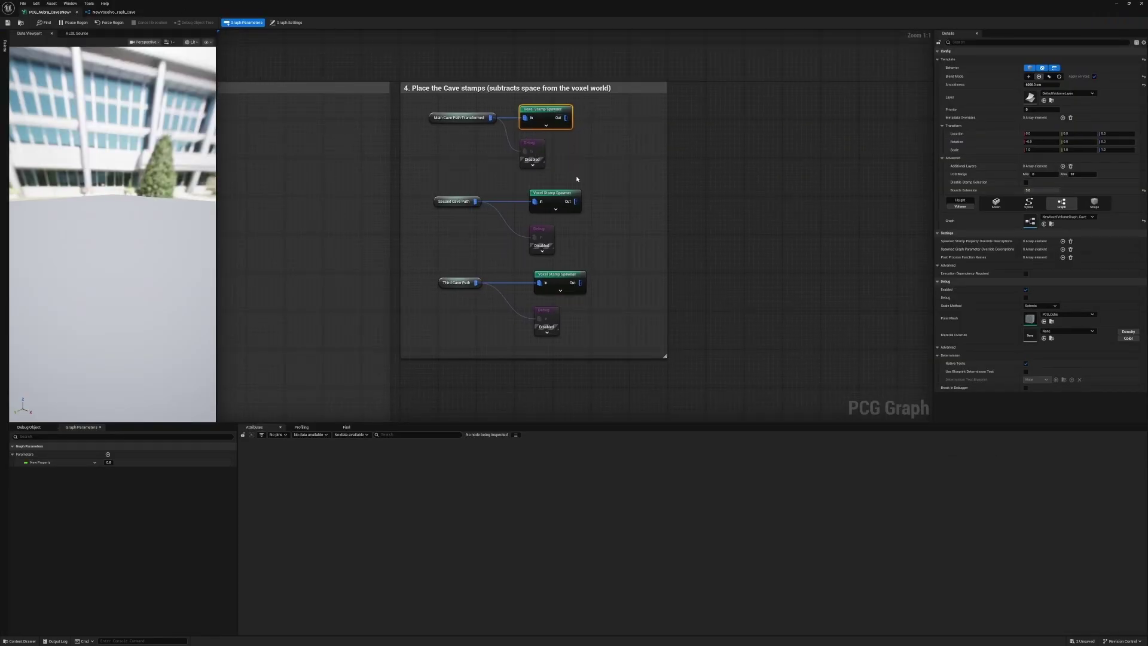
pyautogui.click(557, 201)
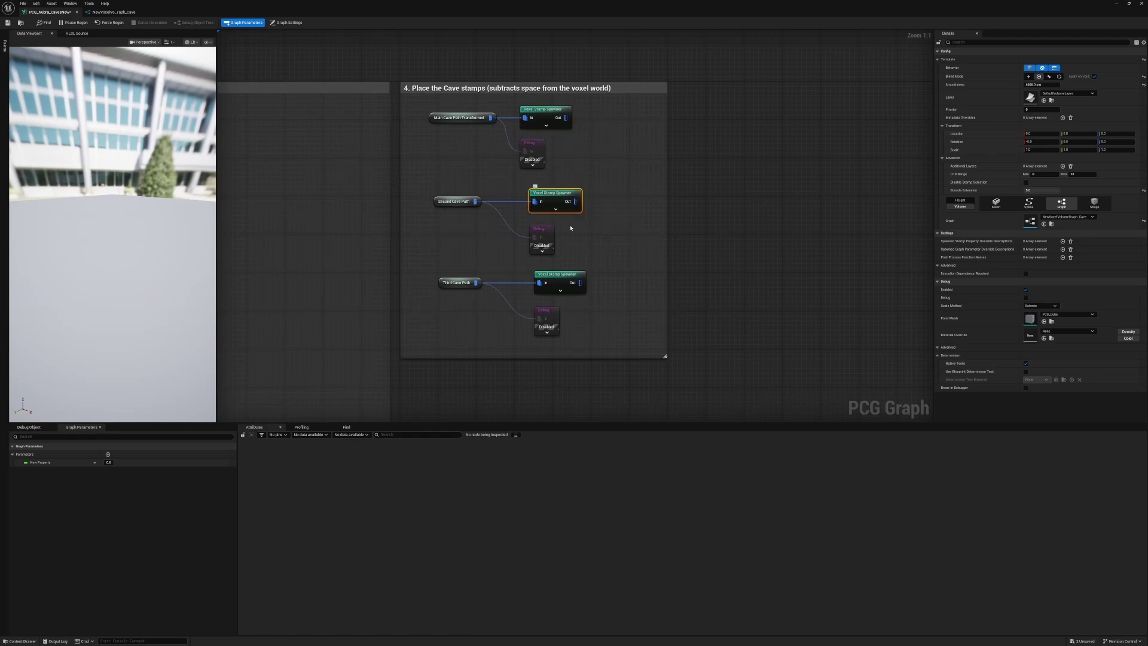
pyautogui.click(562, 281)
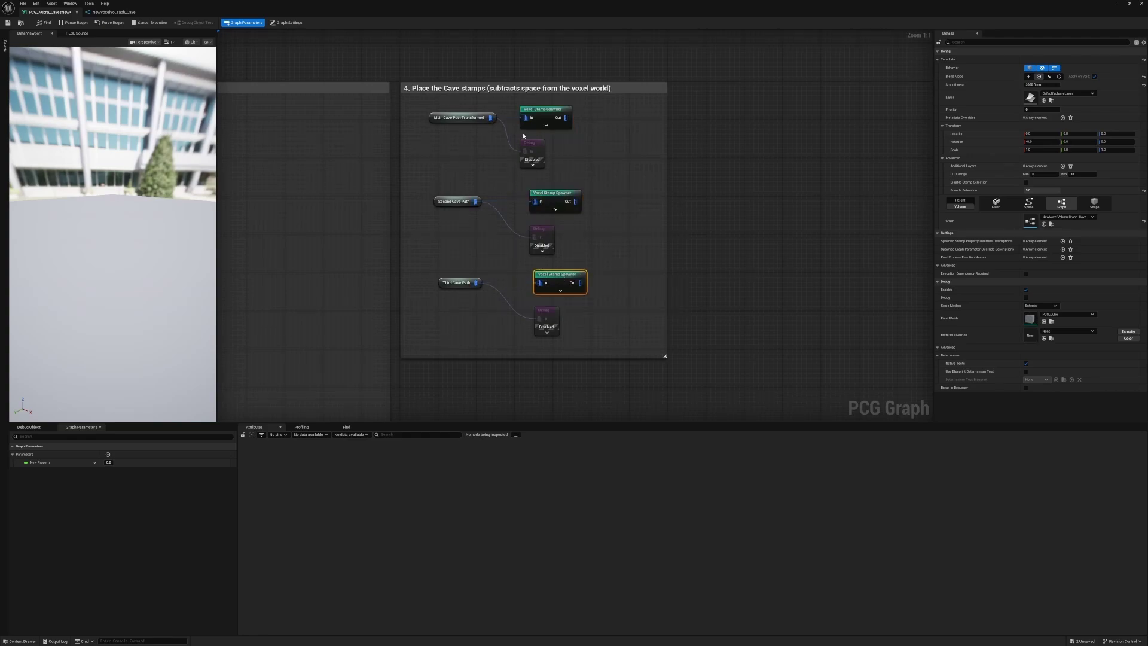
# Step: Enable the Debug nodes of all three cave paths and view their colored tunnel points in the level
pyautogui.click(536, 149)
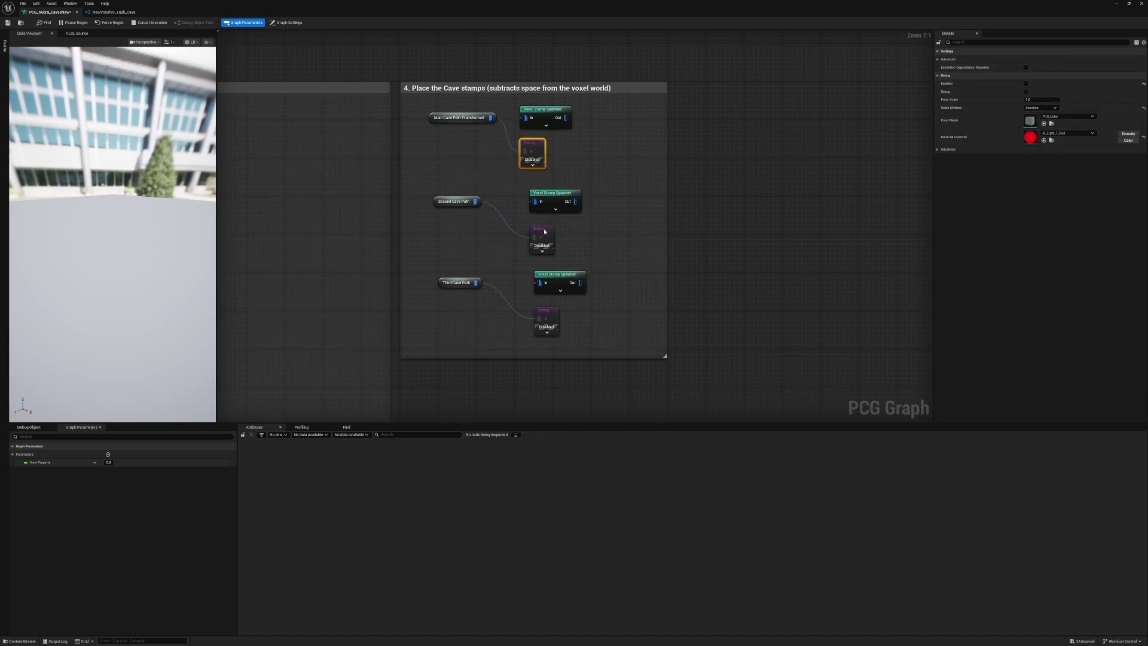
pyautogui.rightClick(546, 312)
pyautogui.click(553, 331)
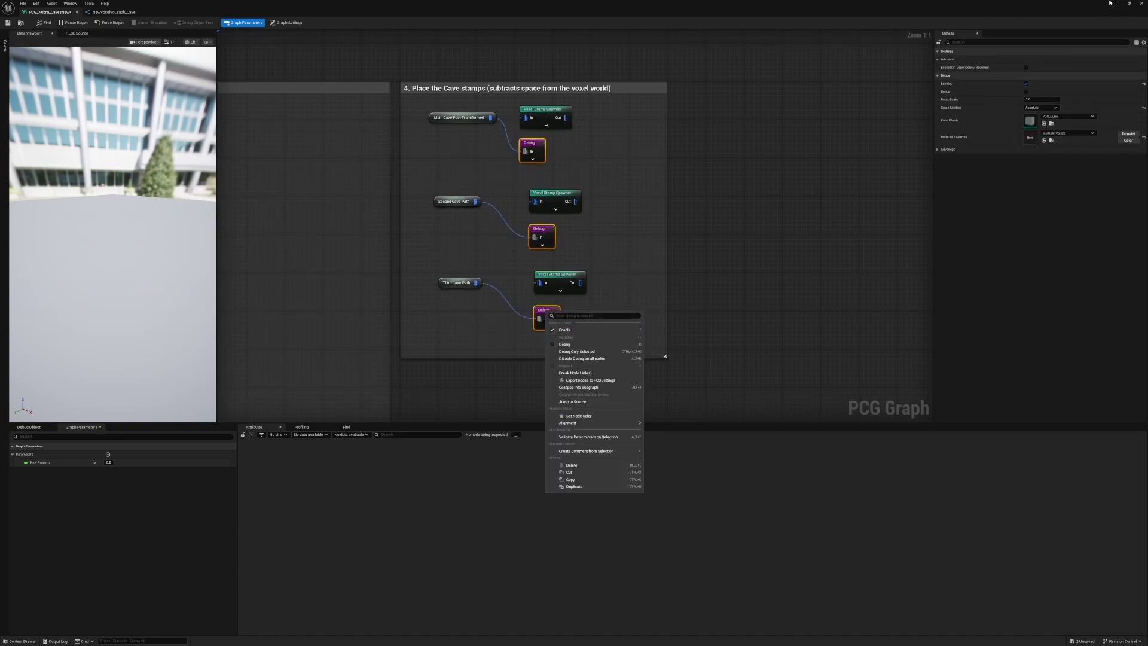
pyautogui.click(1140, 4)
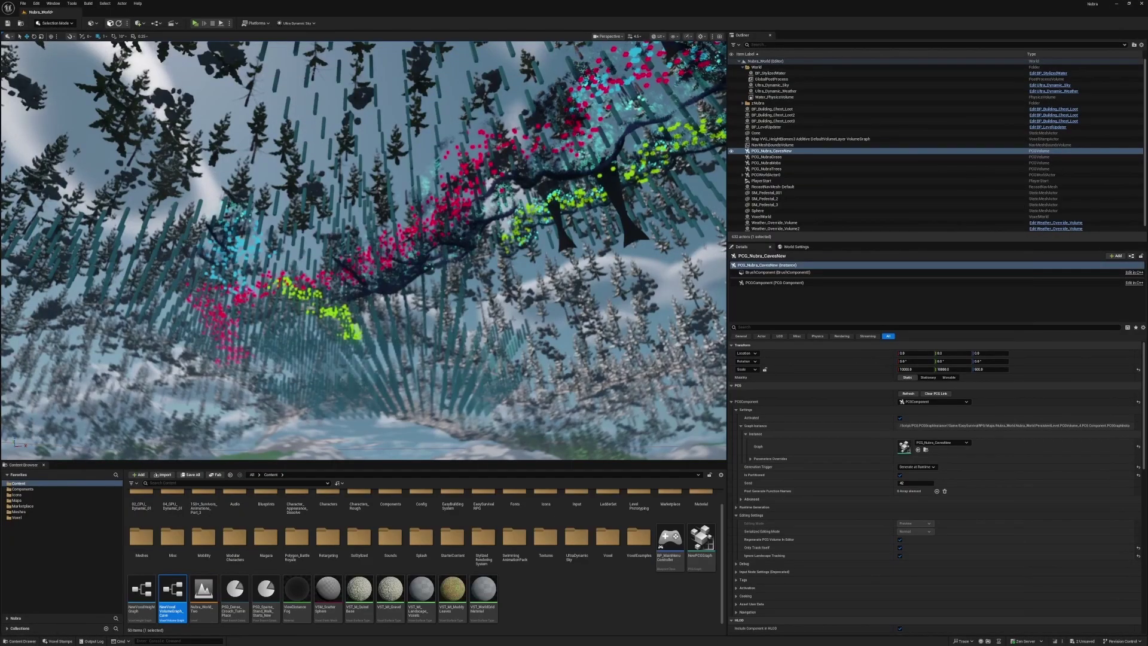
pyautogui.moveTo(495, 330)
pyautogui.mouseDown(button='right')
pyautogui.moveTo(634, 438)
pyautogui.moveTo(495, 330)
pyautogui.mouseUp(button='right')
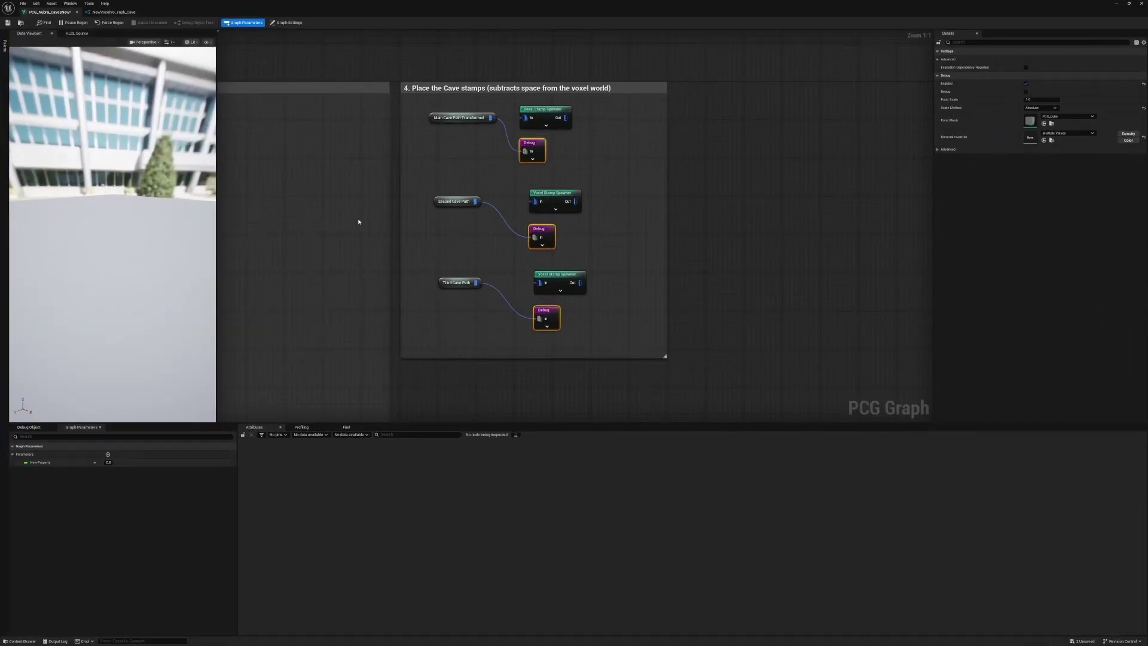
# Step: Disable the cave grid's Debug node and fly through the level to examine only the tunnel path points
pyautogui.moveTo(358, 221); pyautogui.dragTo(751, 217, button='right')
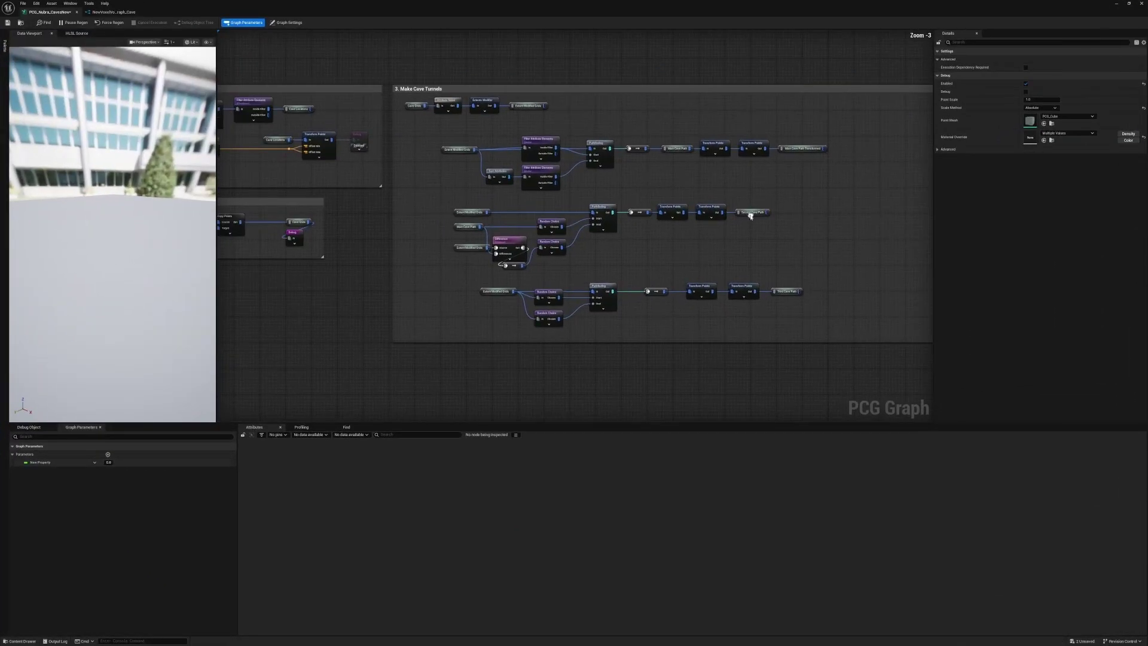
pyautogui.rightClick(299, 235)
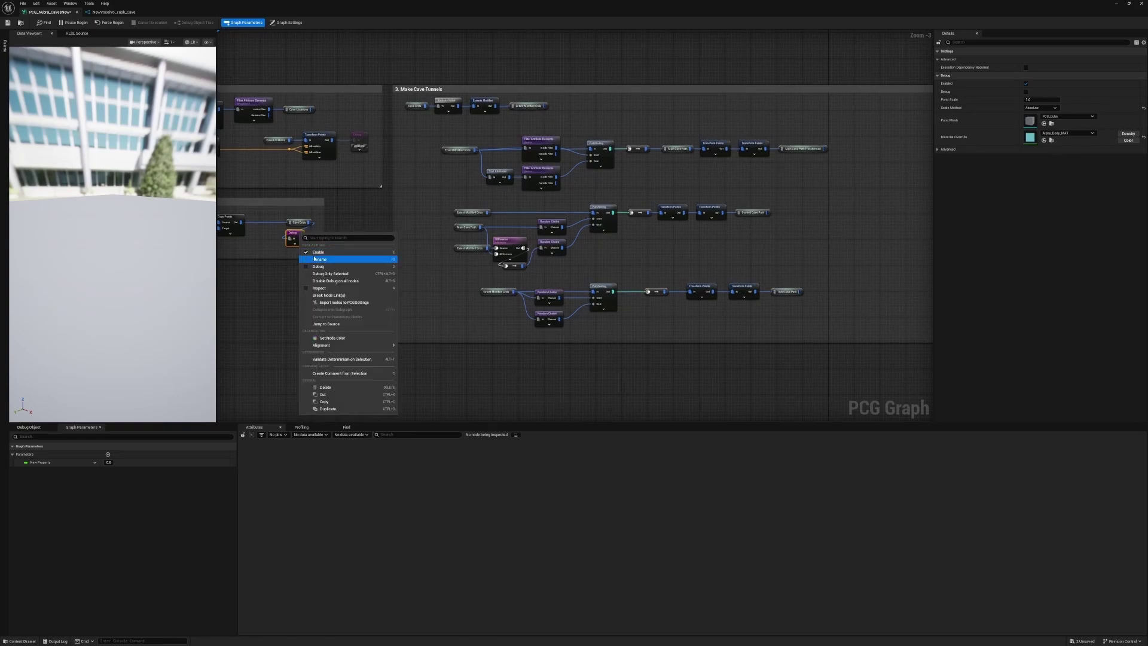
pyautogui.click(1118, 3)
pyautogui.moveTo(488, 330); pyautogui.dragTo(389, 263, button='right')
pyautogui.moveTo(490, 317); pyautogui.dragTo(478, 347, button='right')
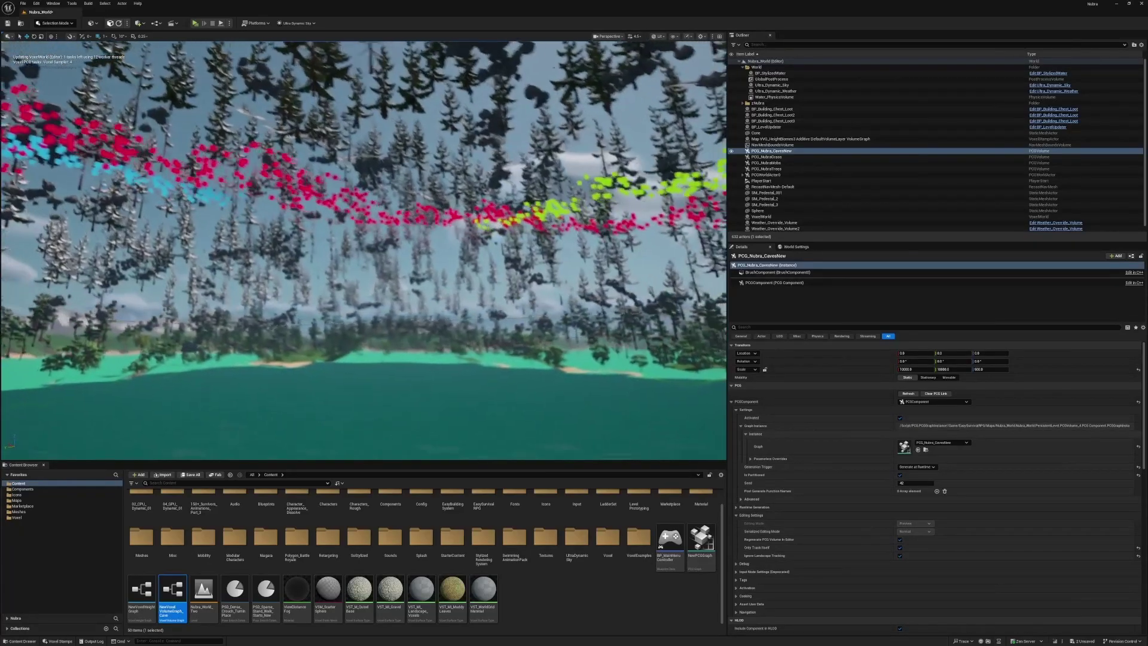